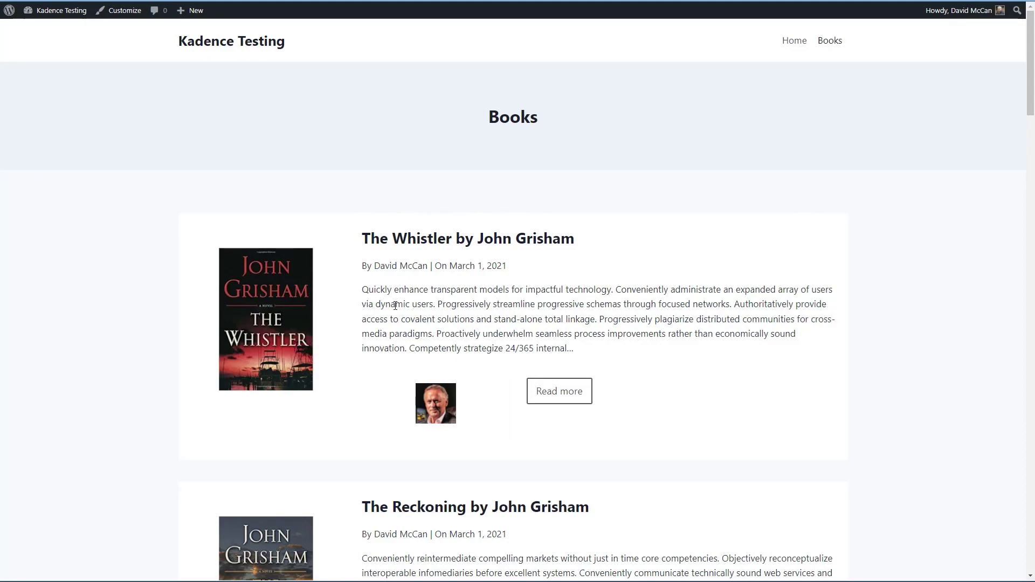
Step: Open The Whistler's page from the Books archive, then go to the admin Dashboard
click(572, 391)
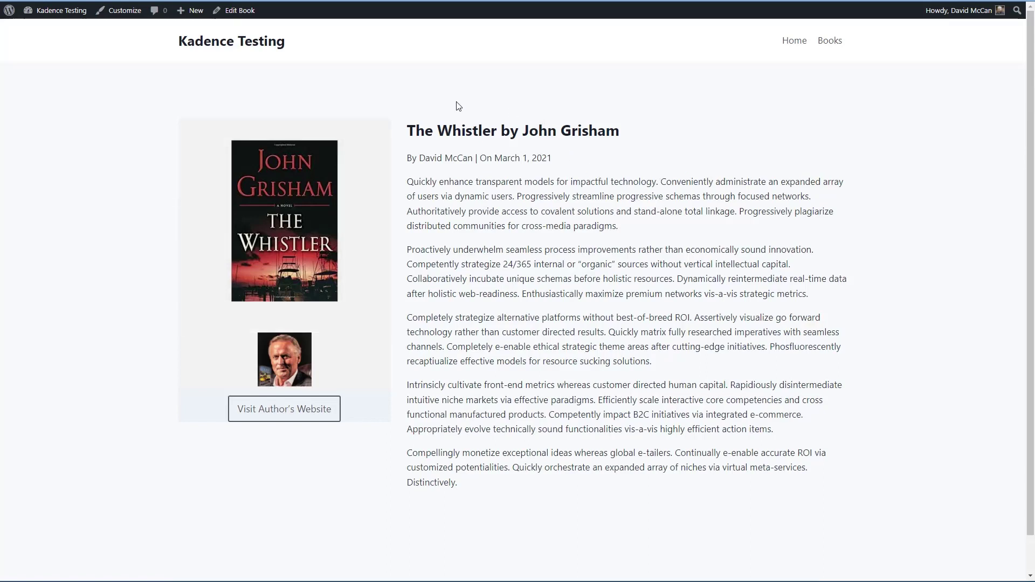
mouse_move(72, 15)
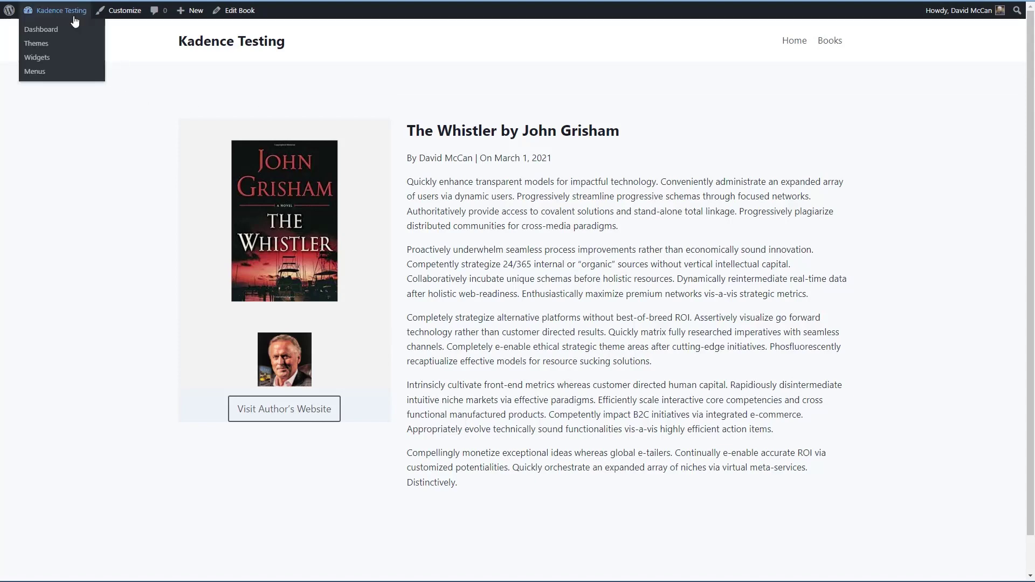
click(53, 34)
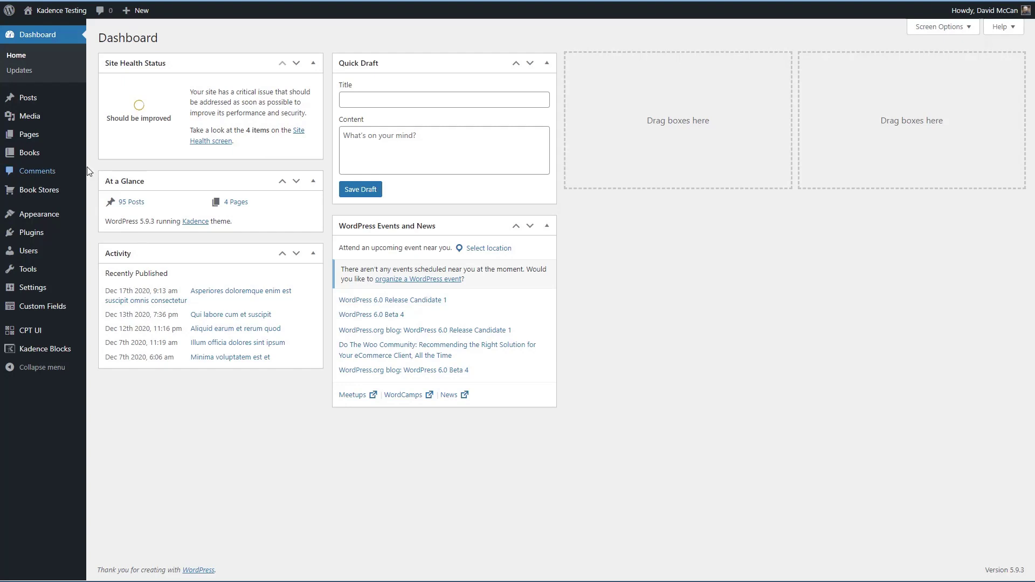
Step: Open the Custom Fields > Field Groups list in the admin
mouse_move(39, 157)
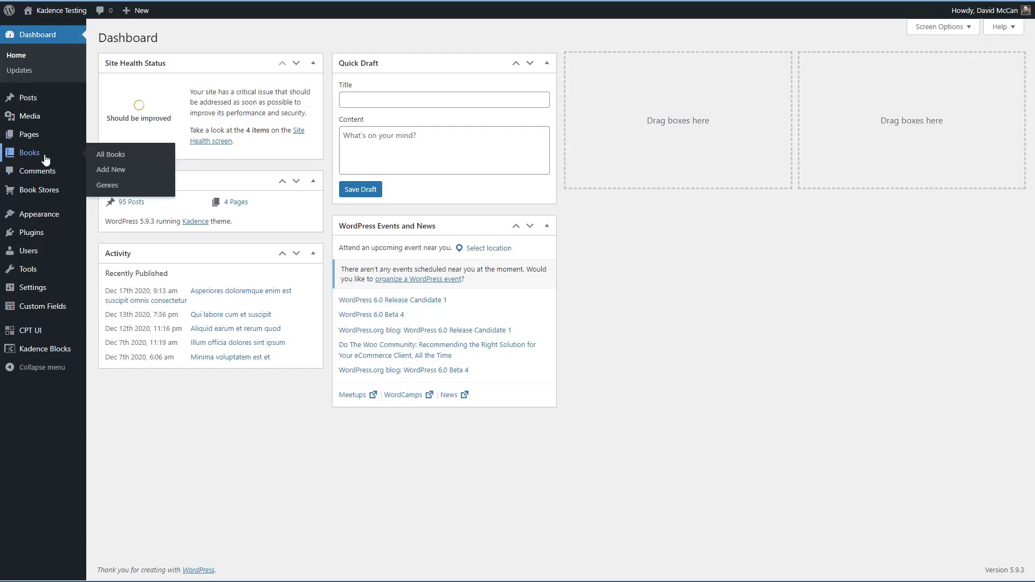
mouse_move(41, 193)
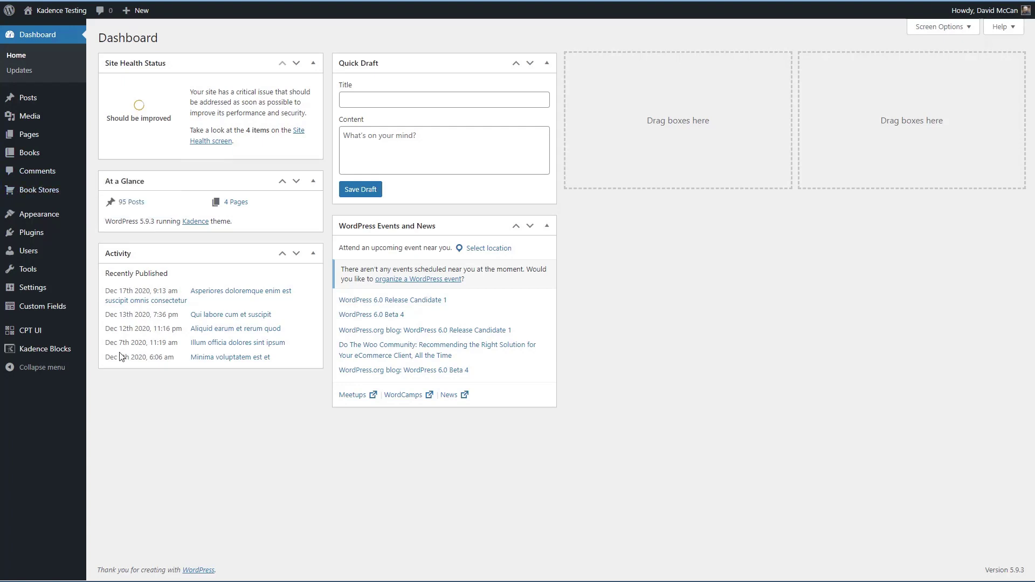
mouse_move(46, 310)
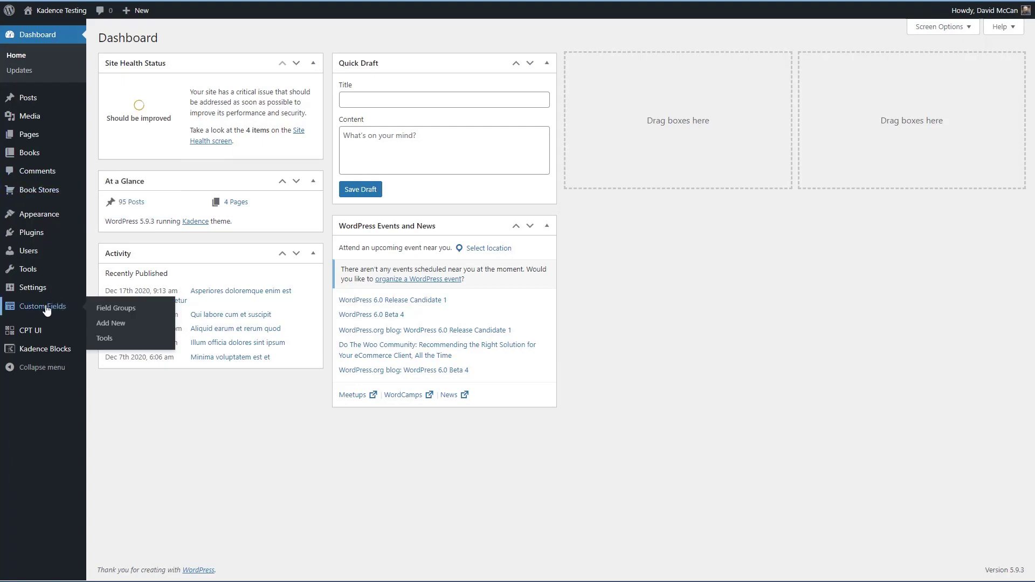
click(106, 310)
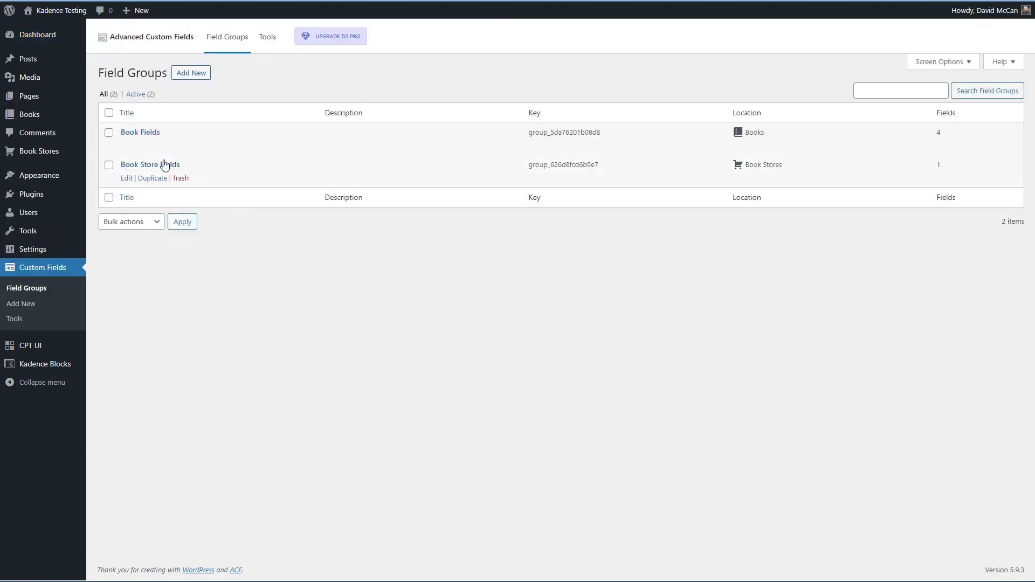
Step: Review Book Store Fields, then open Book Fields and expand its Available field
click(165, 165)
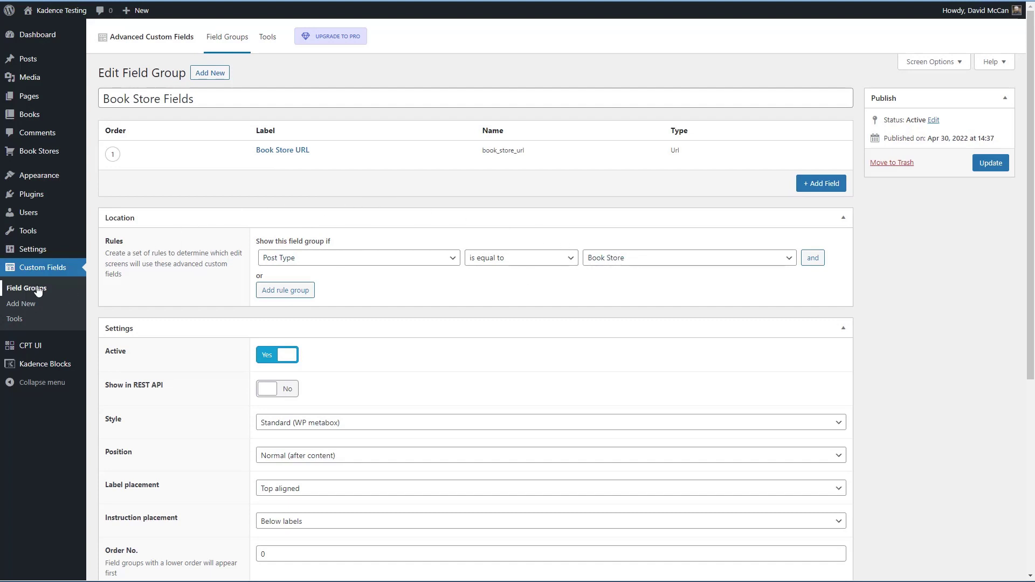
click(79, 286)
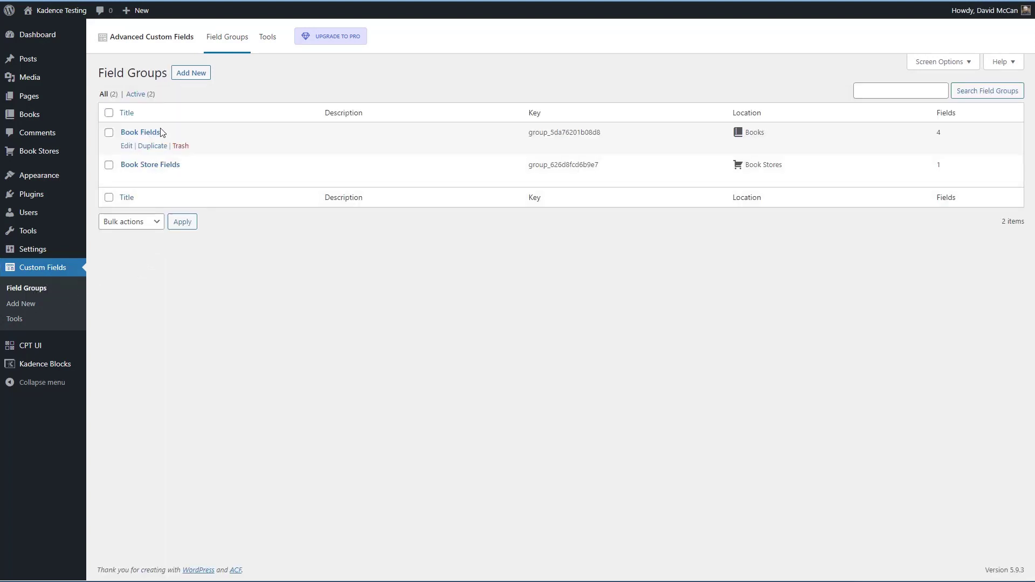
click(139, 132)
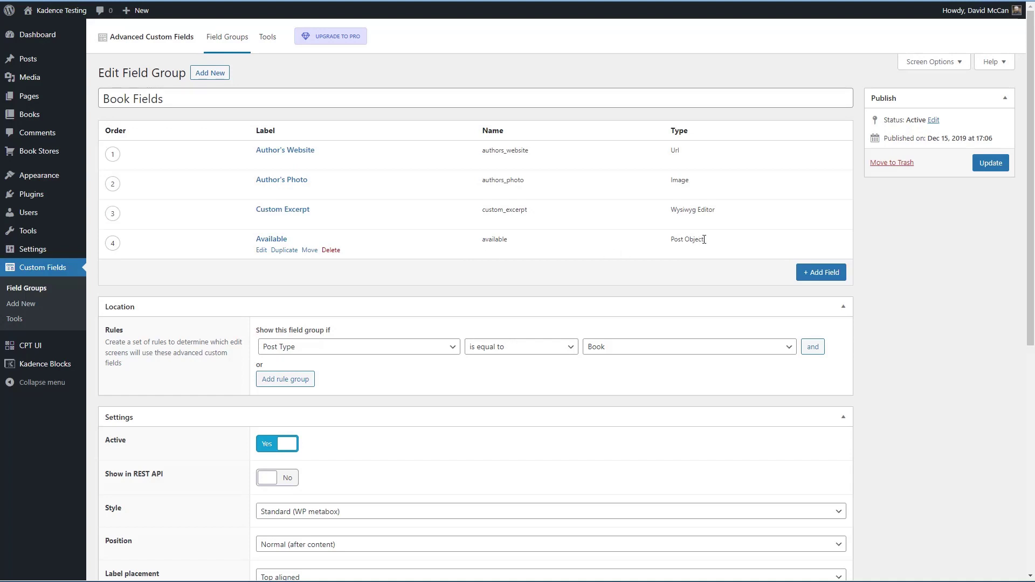
click(278, 241)
Step: Confirm the Available field type stays Post Object, then open All Book Stores
scroll(298, 238, down, 5)
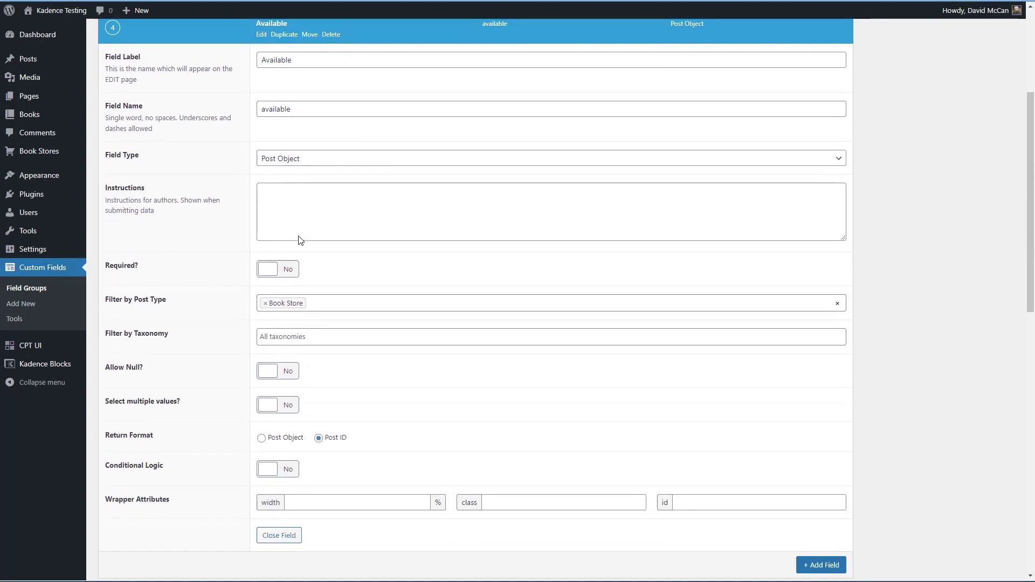
click(342, 162)
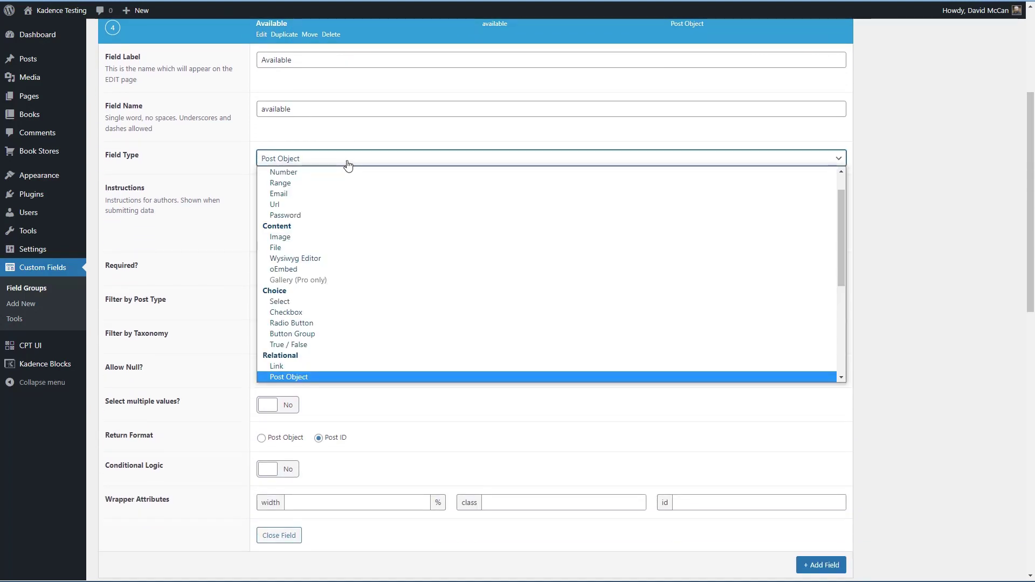
click(348, 164)
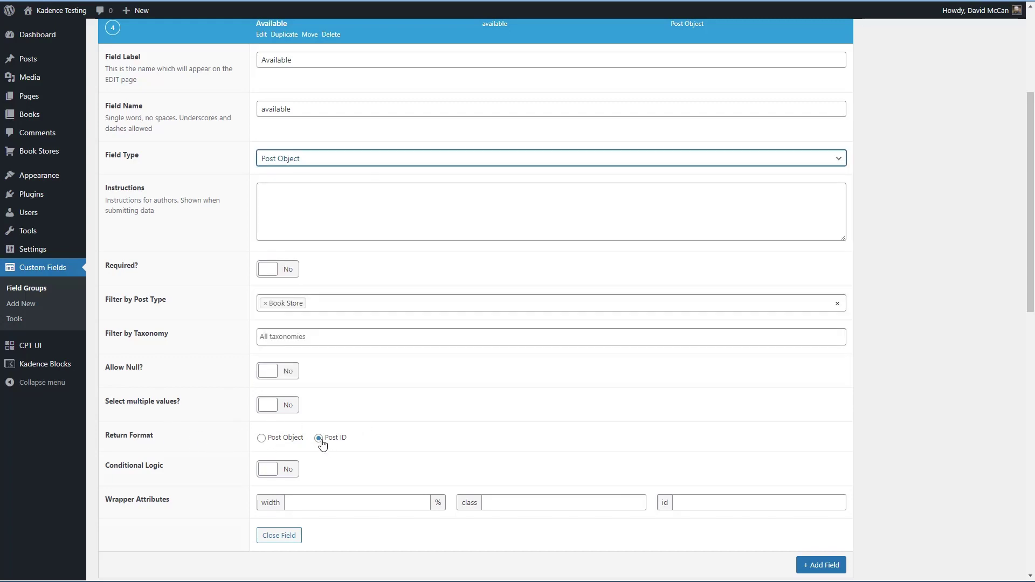
scroll(358, 440, up, 4)
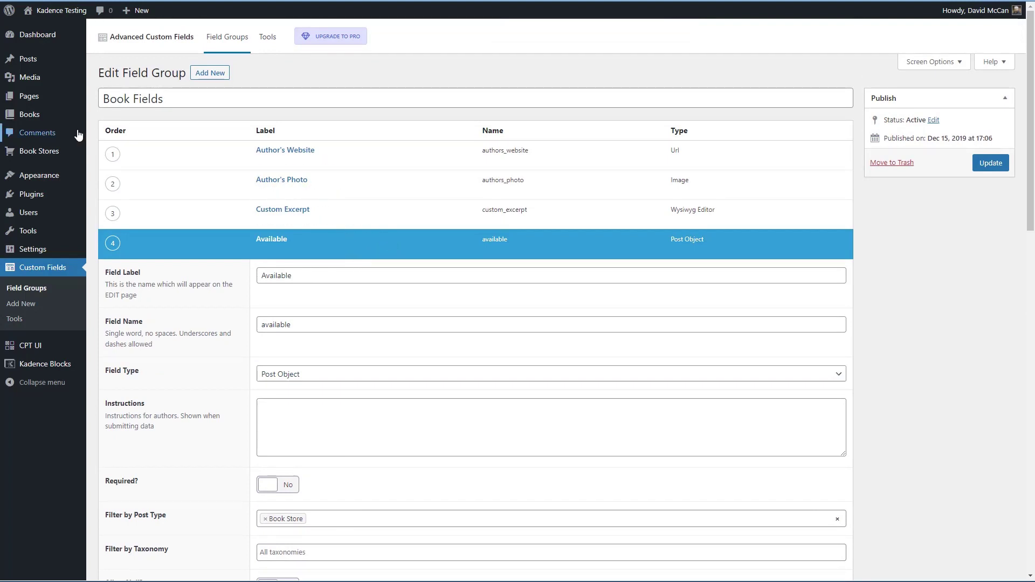
mouse_move(43, 152)
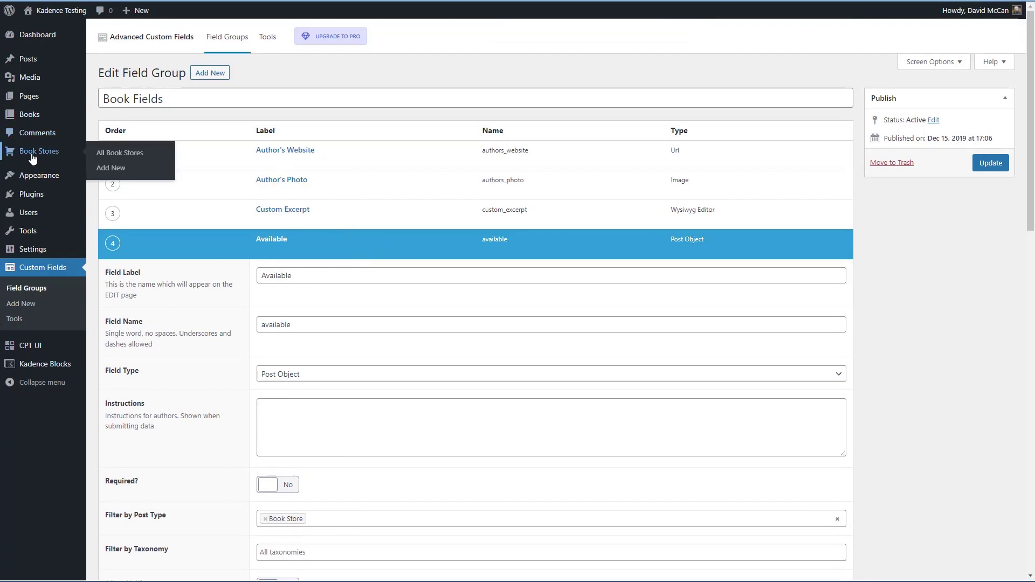
click(108, 154)
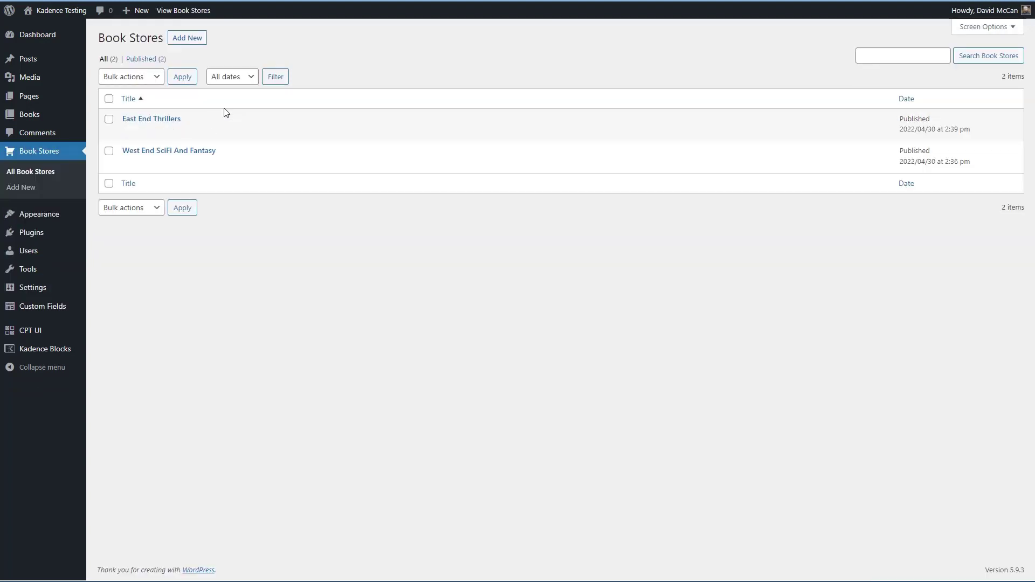
Step: View West End SciFi And Fantasy's store URL, then open All Books
click(171, 149)
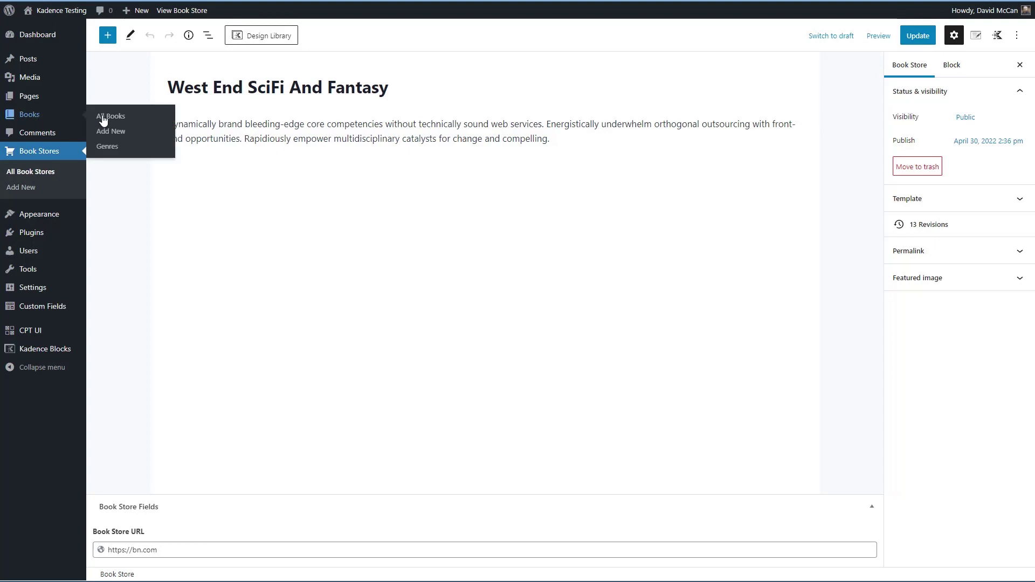
click(114, 117)
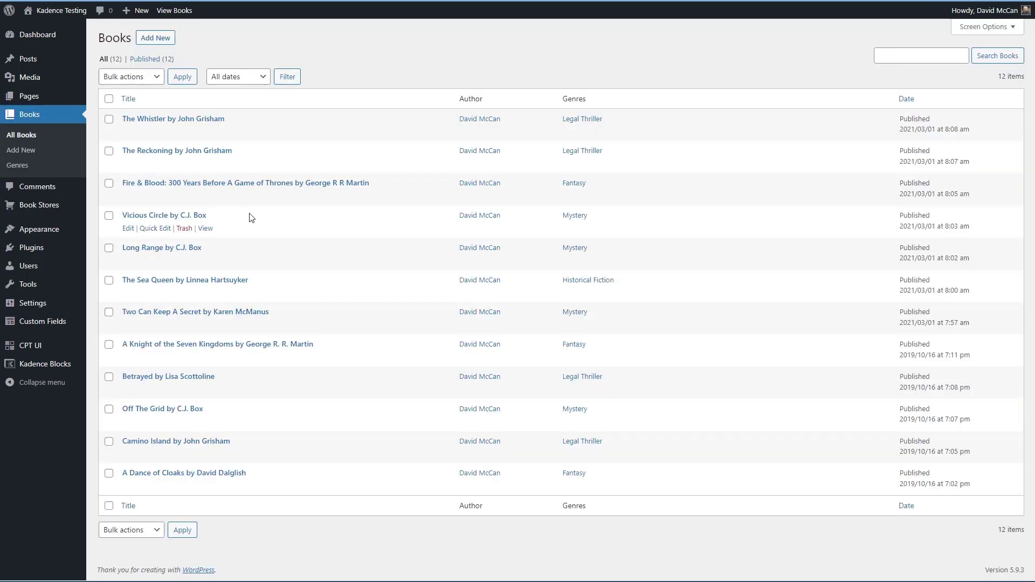
Step: Open The Sea Queen and italicise the title The Whistler in its Custom Excerpt
click(243, 280)
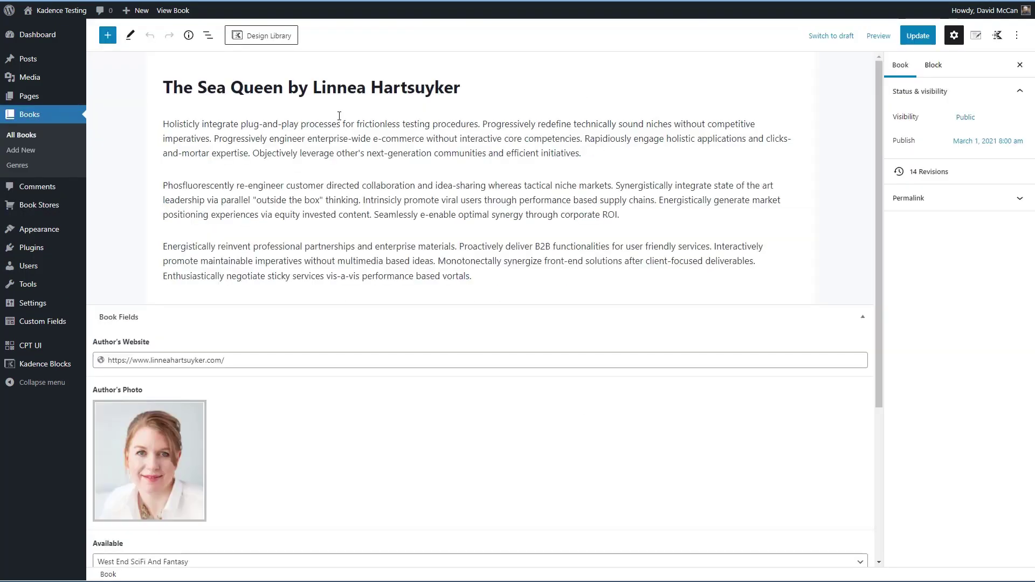
scroll(288, 209, down, 3)
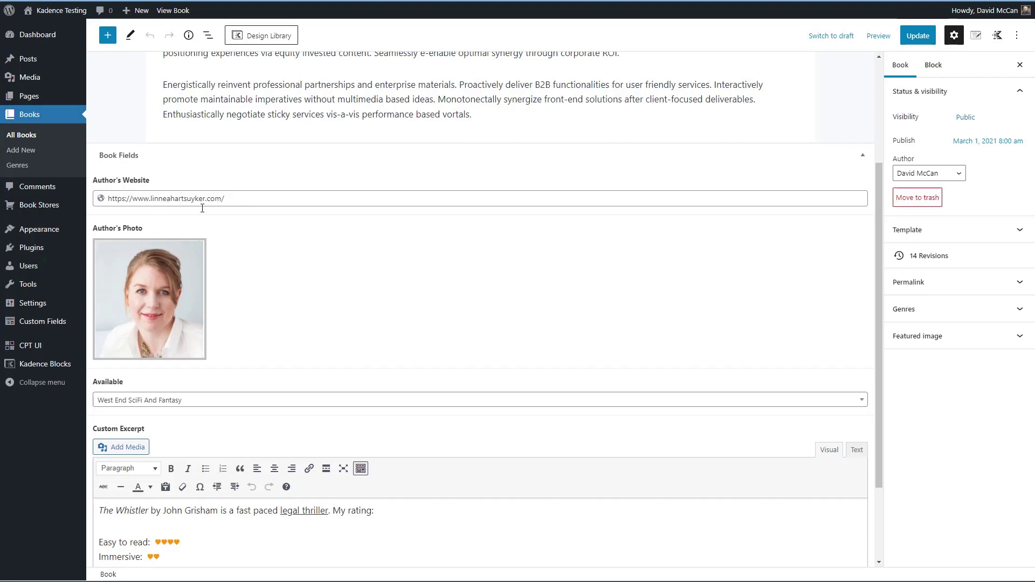
scroll(286, 251, down, 2)
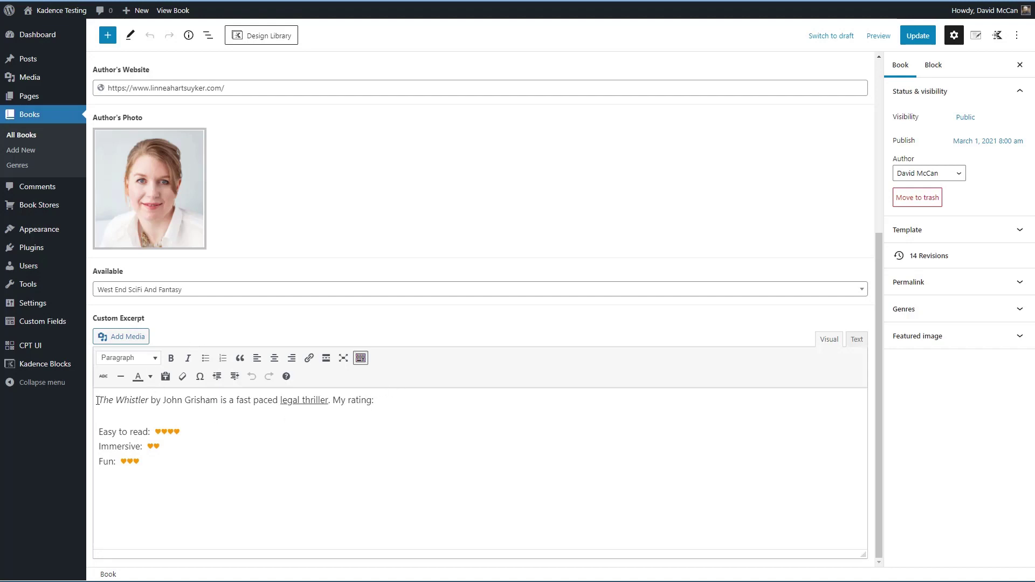
drag(98, 400, 149, 400)
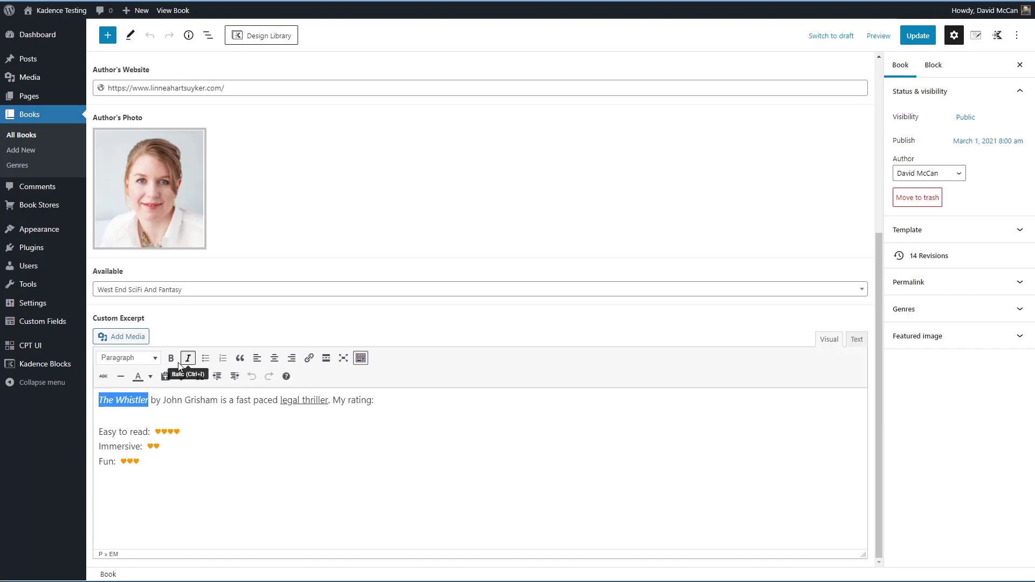
click(190, 407)
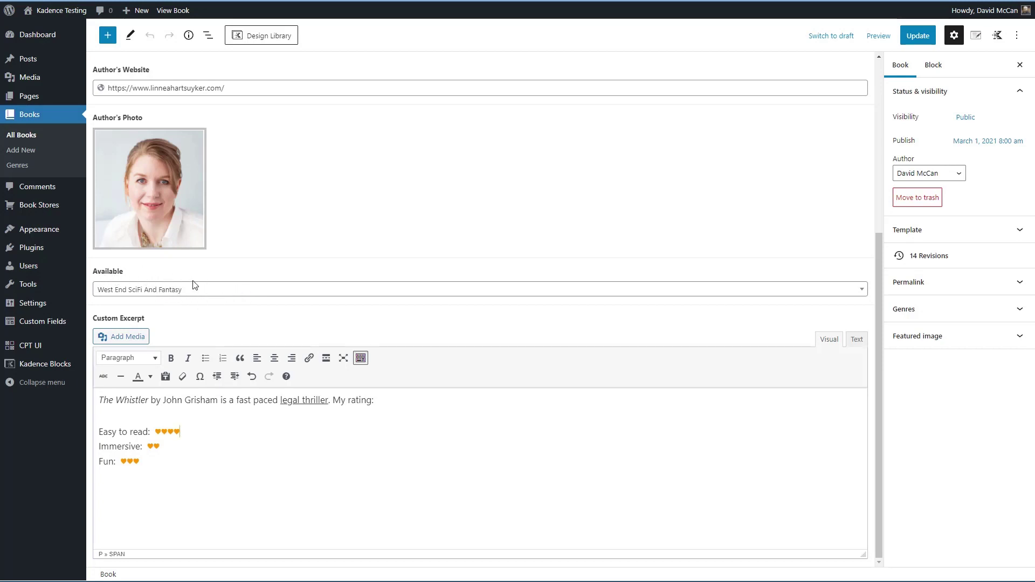
Step: Keep West End SciFi And Fantasy as the Available store and save the book
click(224, 294)
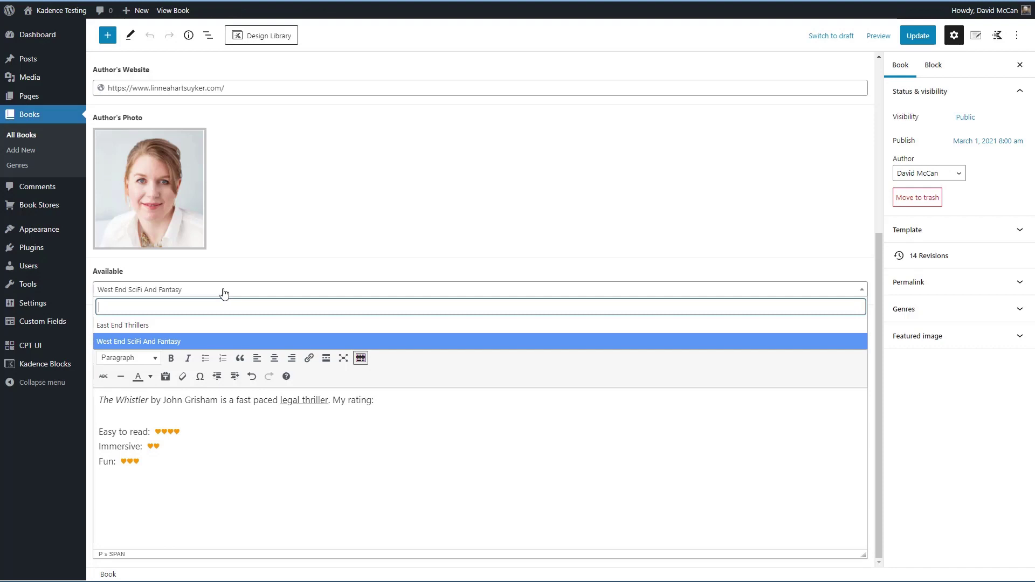
click(512, 173)
key(ctrl+s)
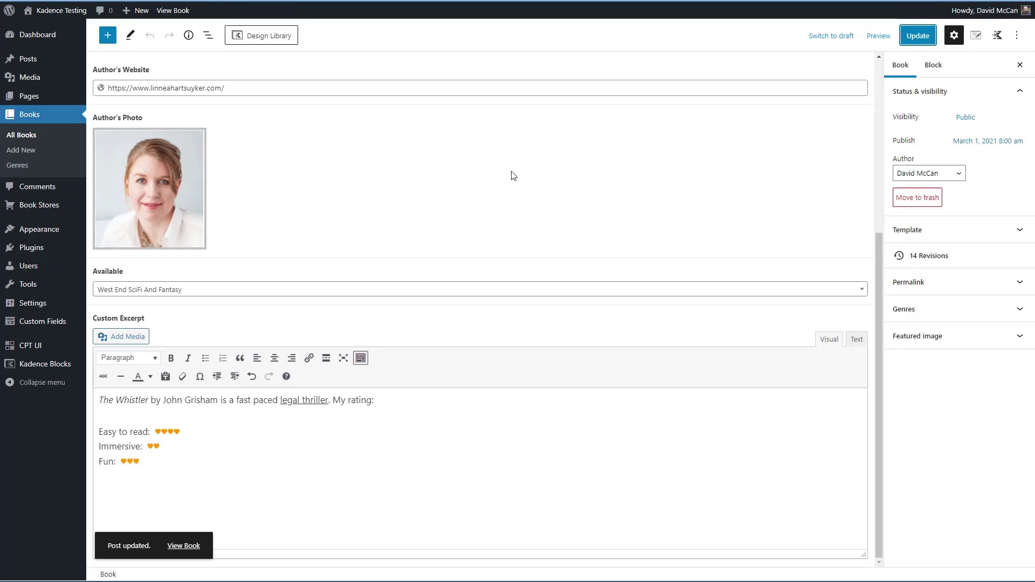
click(196, 464)
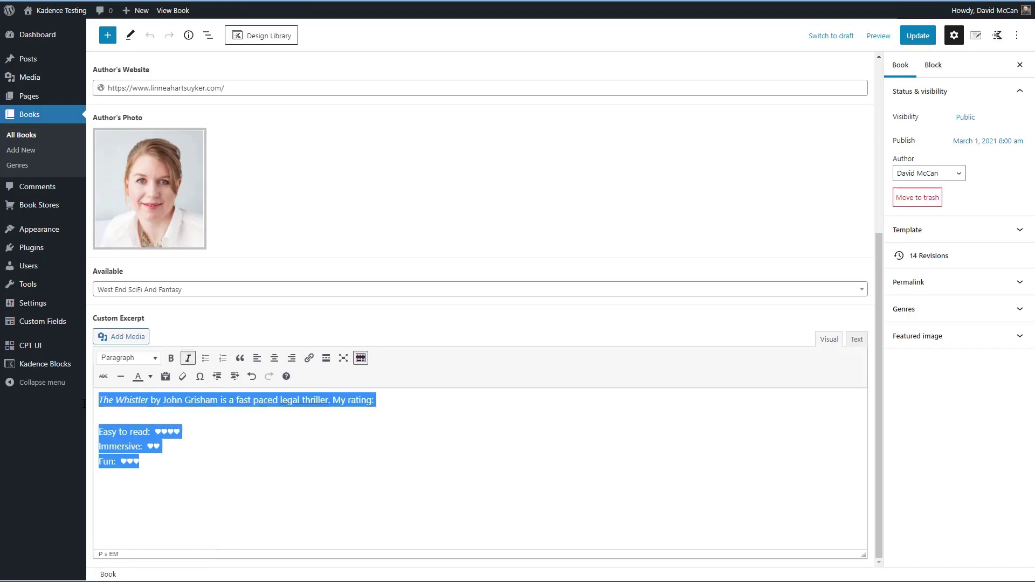
Step: Paste the copied review as a new paragraph at the top of the content
click(371, 234)
scroll(371, 235, up, 5)
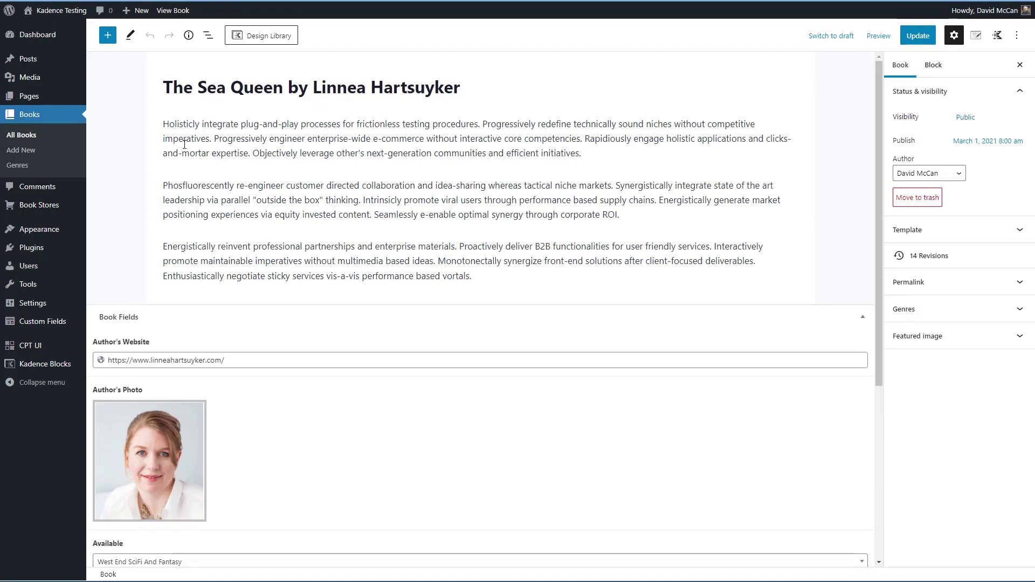
click(164, 126)
key(Return)
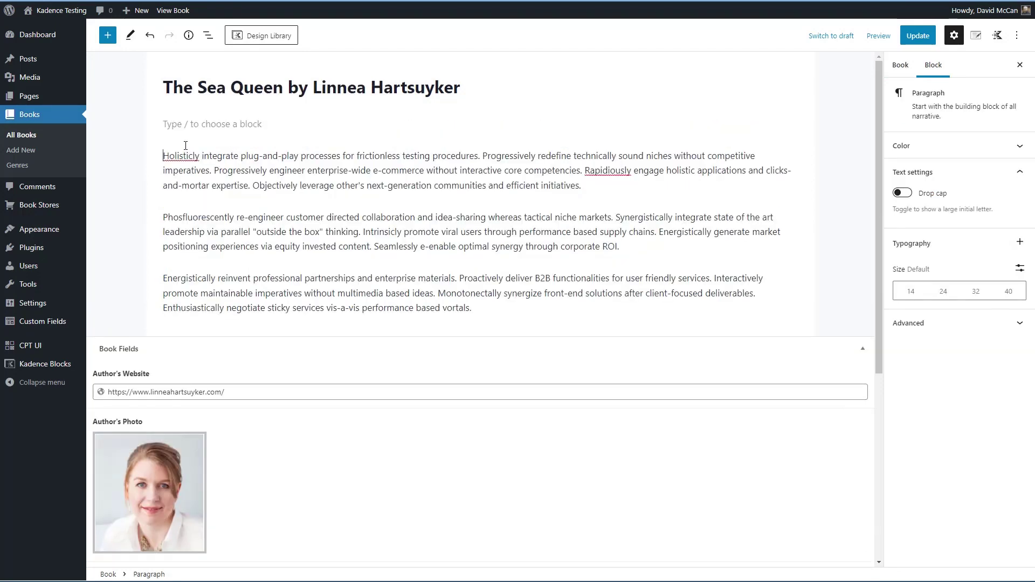
text(The Whaler by John to Shore is a fast paced book thriller. My rating:  Easy to read: ♥♥♥♥ Immersive: ♥♥ Fun: ♥♥♥)
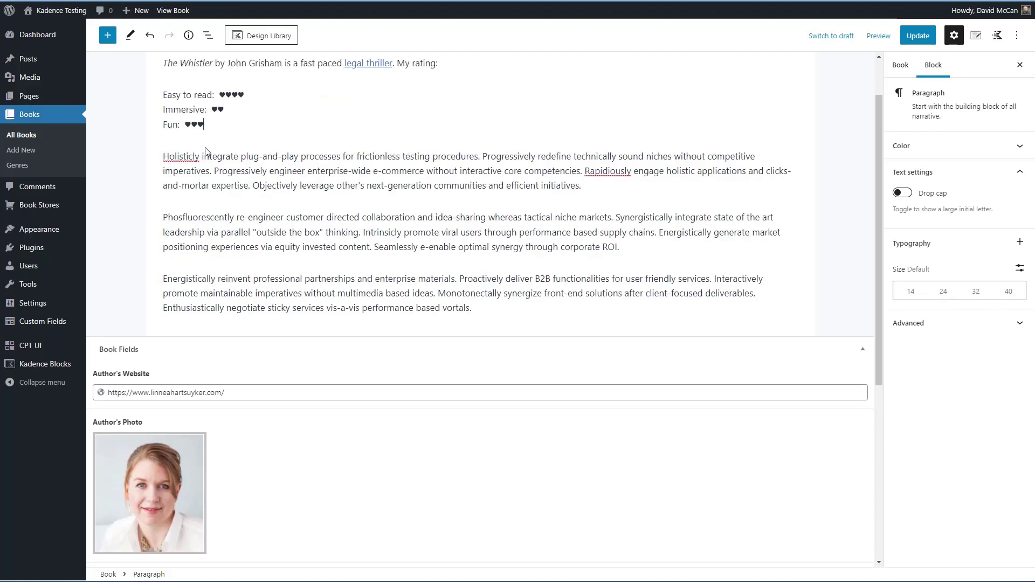
Step: Colour the Easy to read and Immersive hearts with the blue Accent colour and update
double_click(246, 150)
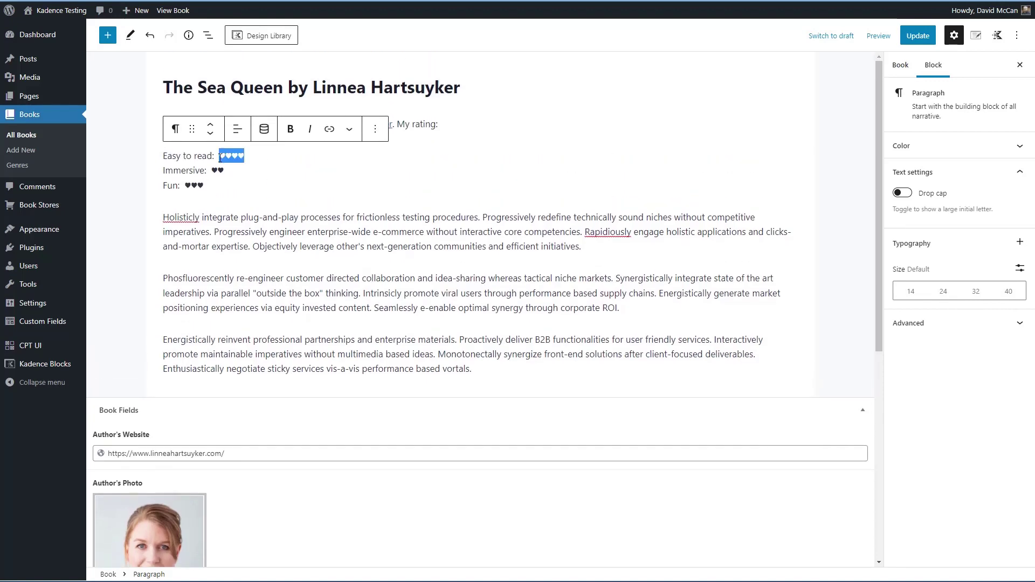
click(917, 145)
click(933, 176)
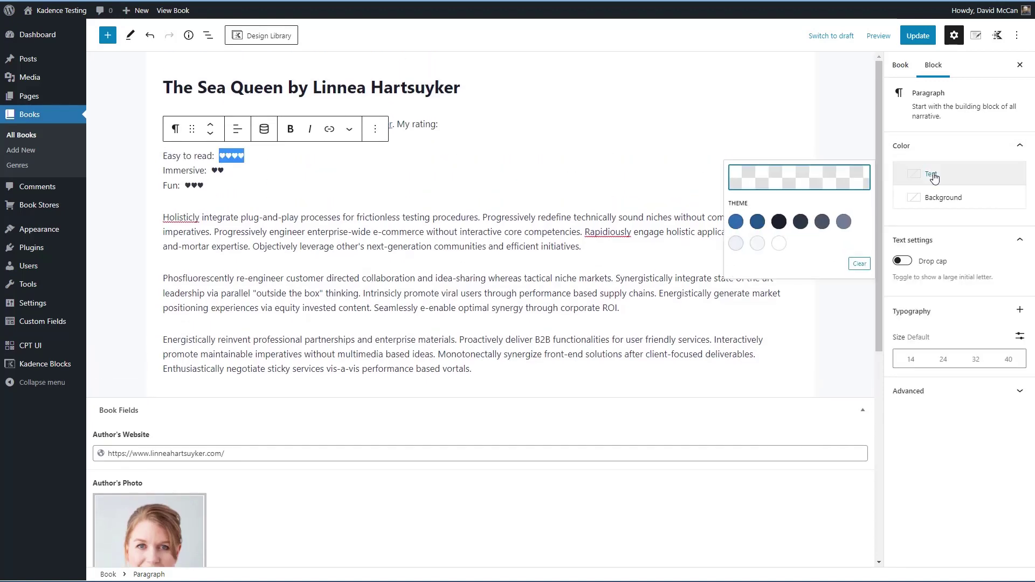
click(735, 223)
double_click(217, 171)
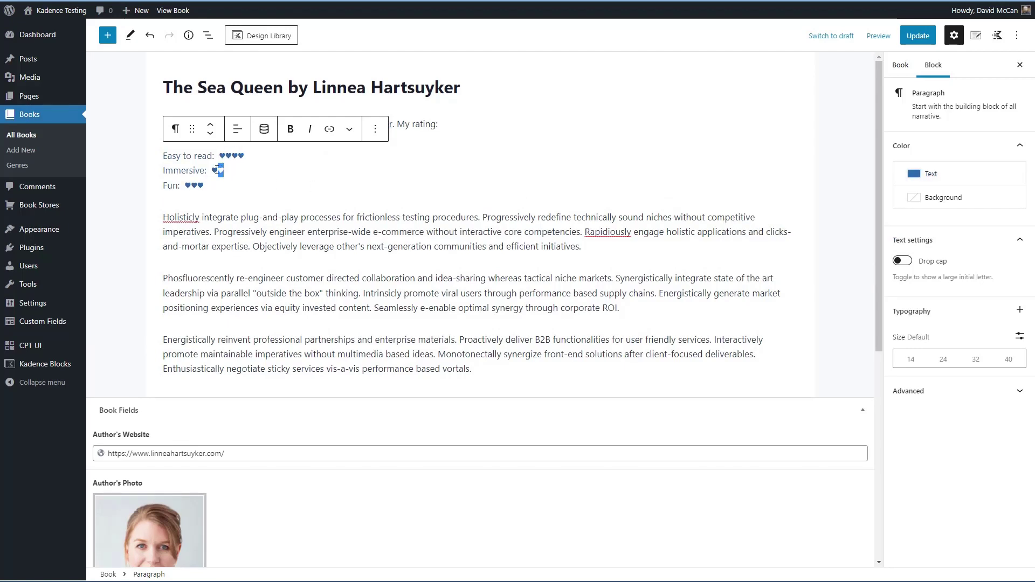
click(939, 174)
click(939, 174)
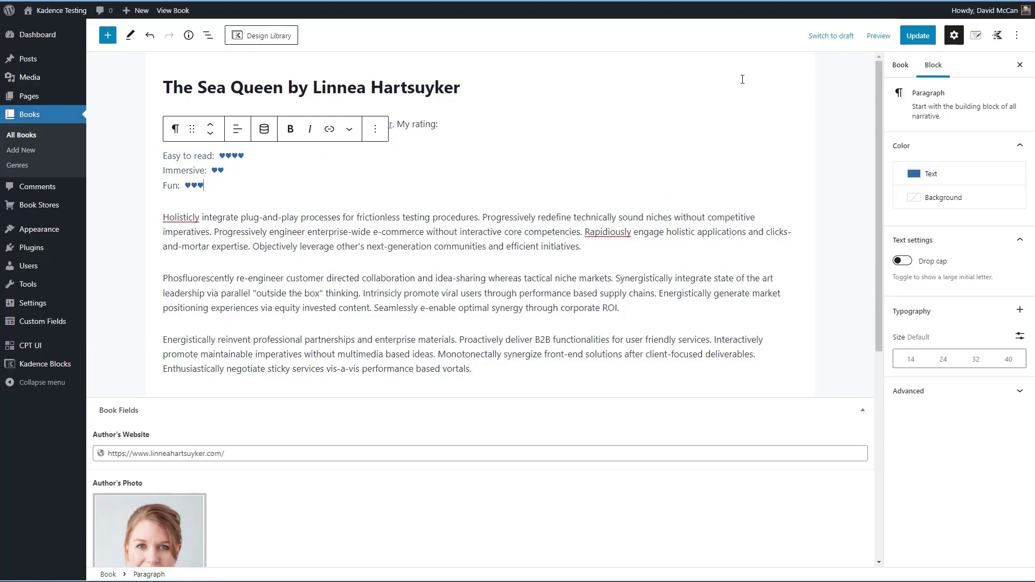
click(918, 35)
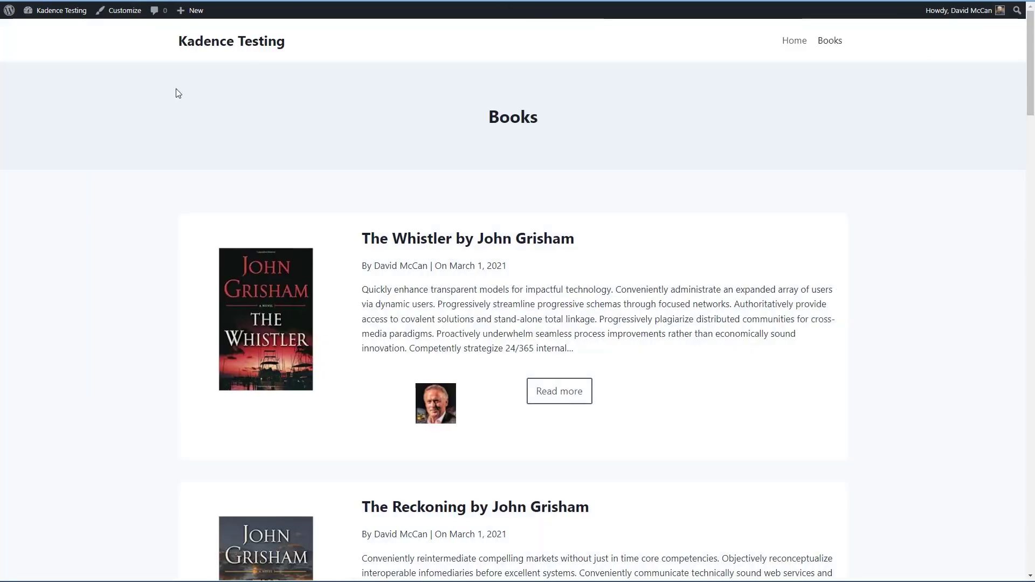
Step: Scroll the Books archive down to The Sea Queen's excerpt with its heart ratings
scroll(175, 92, down, 15)
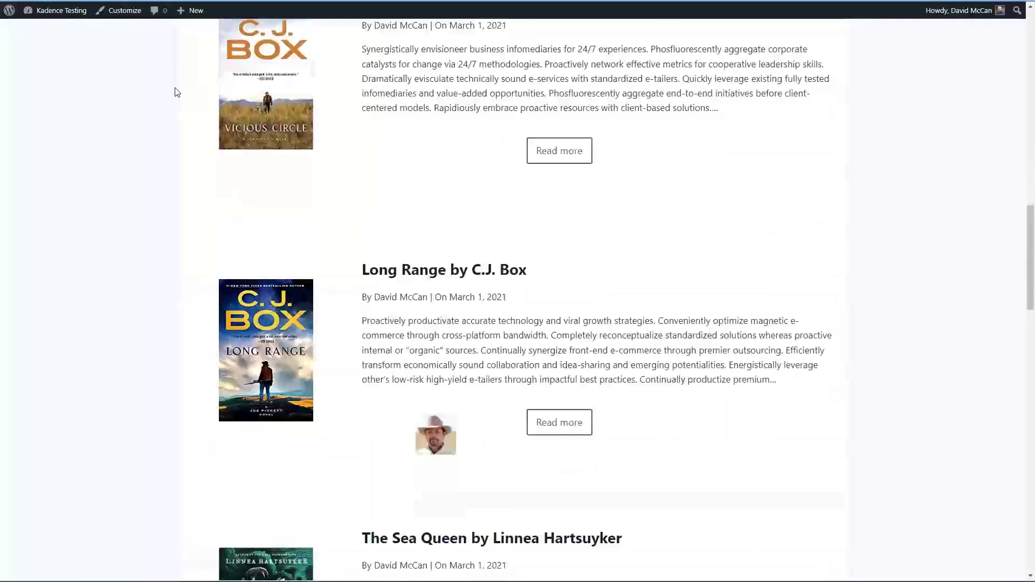
scroll(175, 92, down, 6)
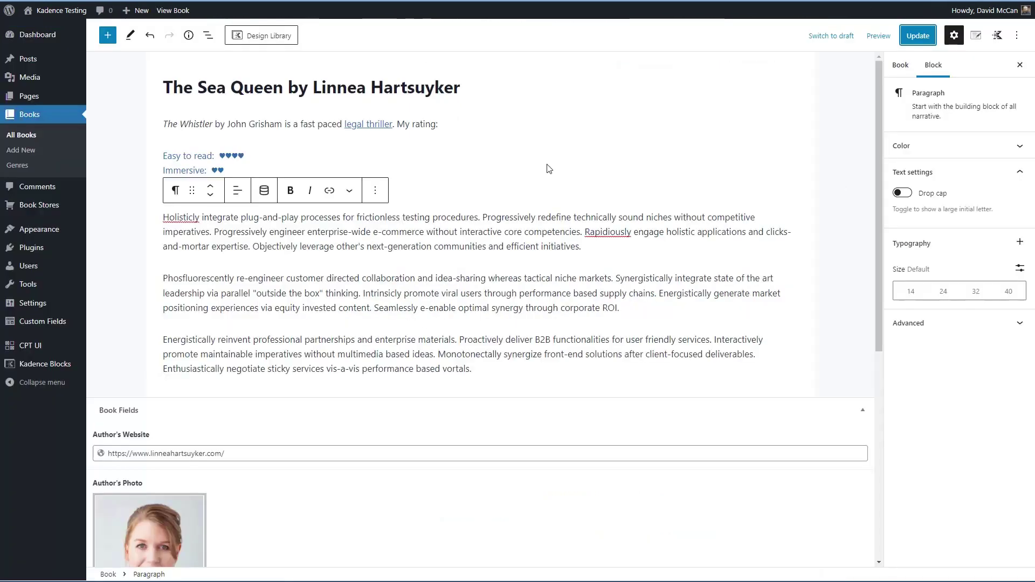
Step: Add an empty line at the start of the Custom Excerpt and clear the paragraph selections
scroll(548, 167, down, 4)
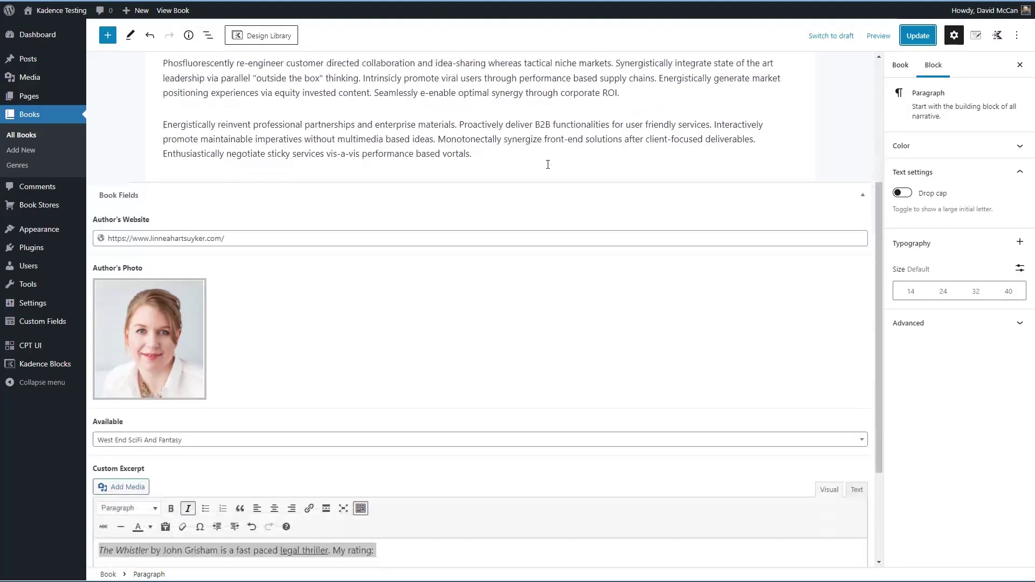
scroll(224, 427, up, 4)
click(224, 427)
scroll(223, 427, down, 1)
drag(164, 163, 580, 179)
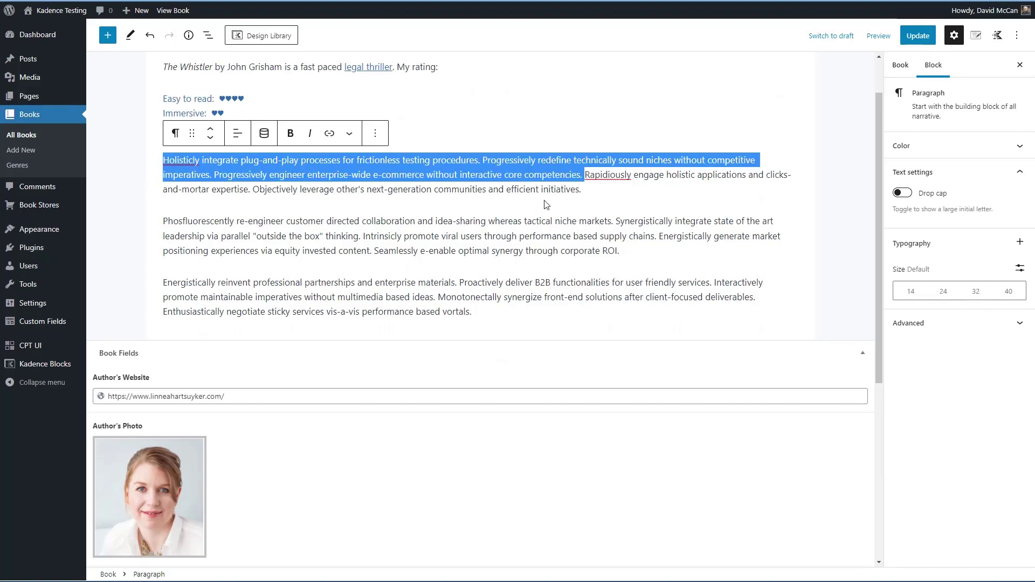
scroll(484, 259, down, 6)
click(99, 399)
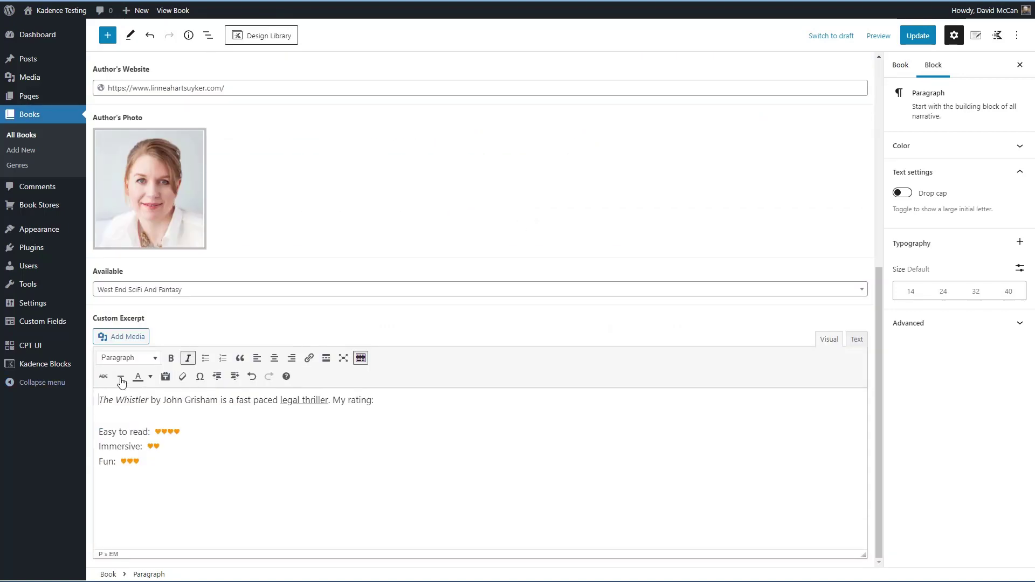
key(Return)
key(Up)
scroll(459, 203, up, 7)
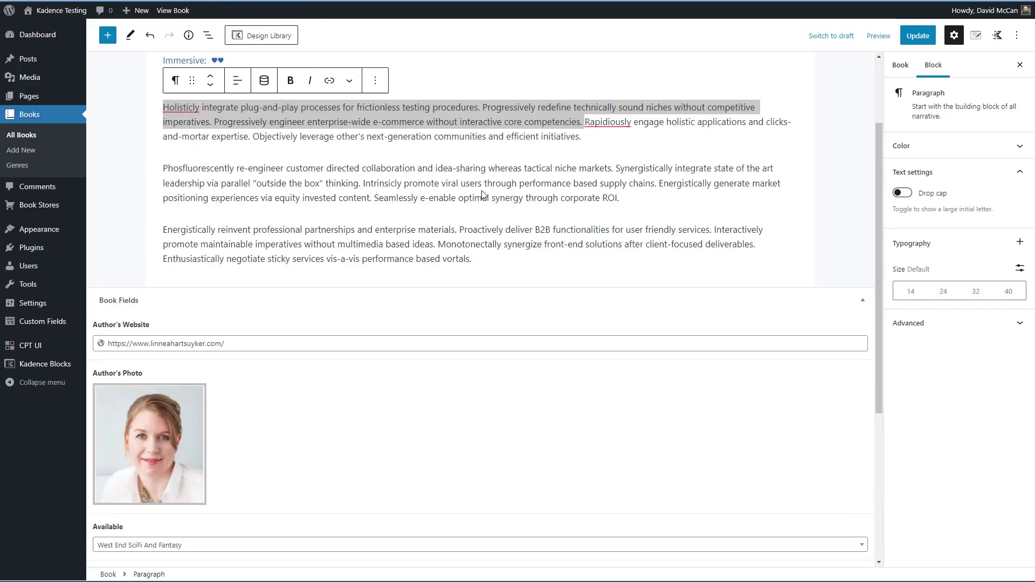
click(437, 232)
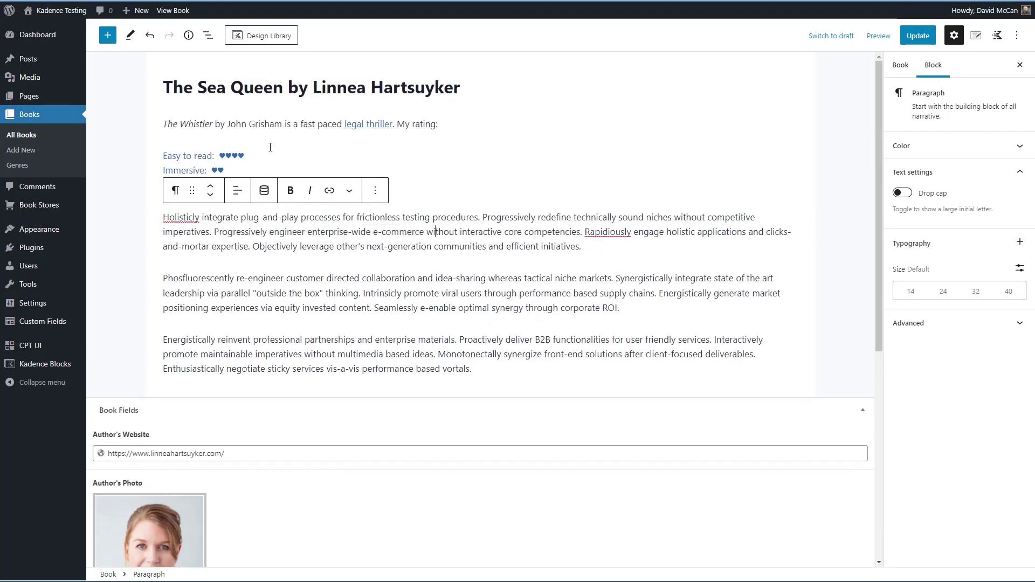
click(165, 123)
Step: Select the review paragraph and rating block, remove both, and update the post
drag(167, 121, 227, 189)
click(263, 105)
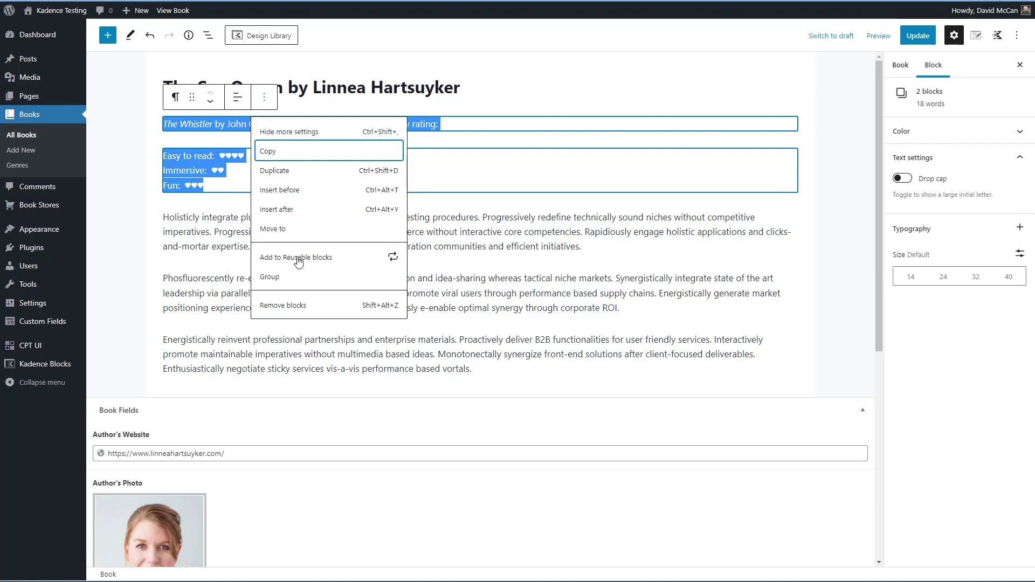
click(280, 303)
click(925, 37)
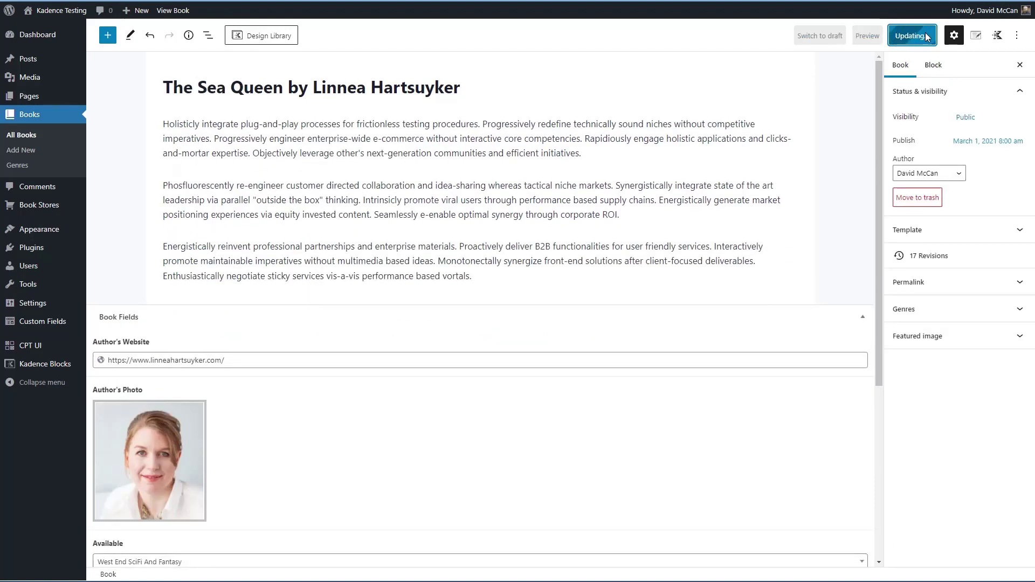
mouse_move(54, 233)
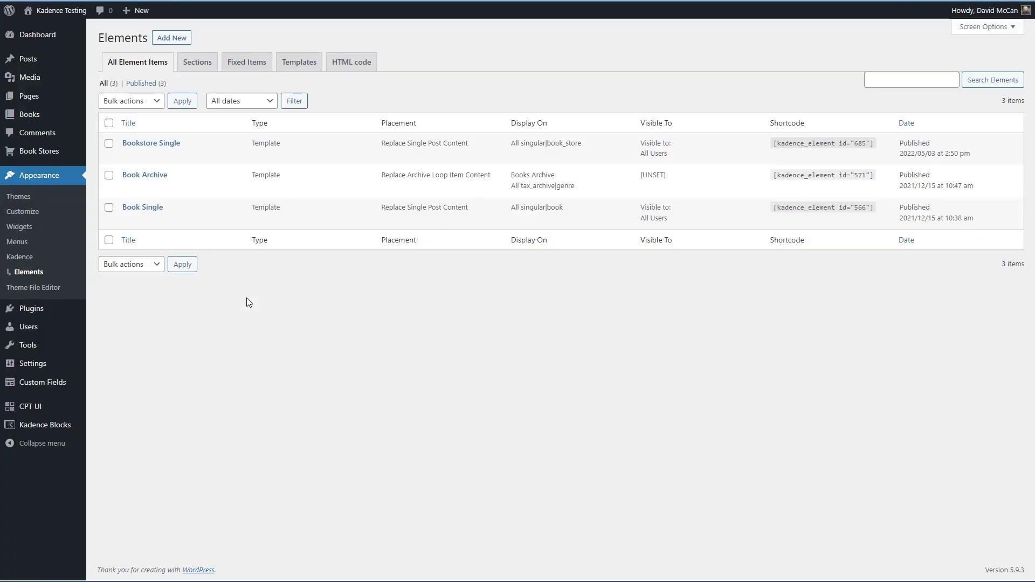
Step: In the Book Archive template, replace the excerpt paragraph with a Dynamic HTML block
click(150, 175)
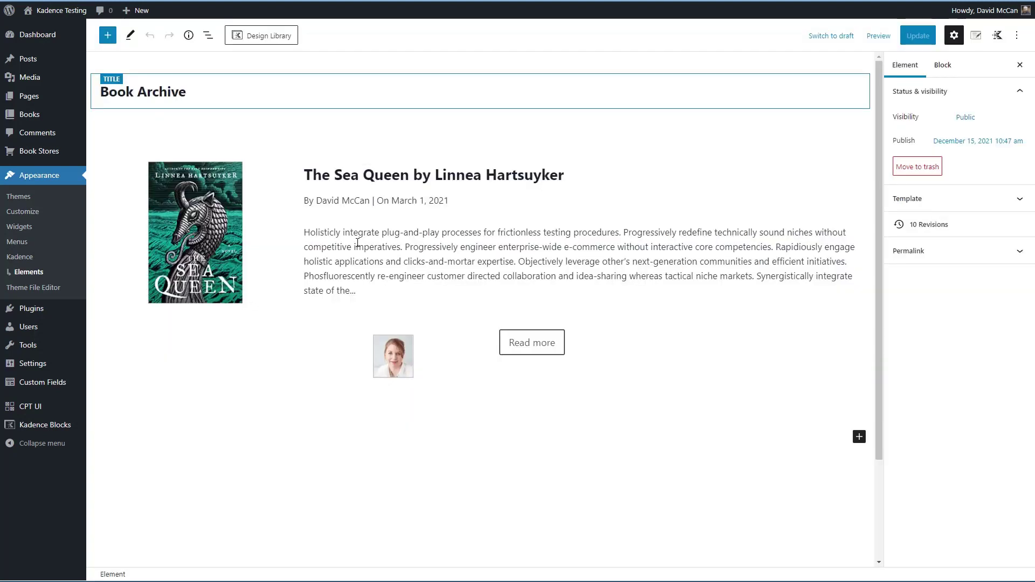
click(357, 243)
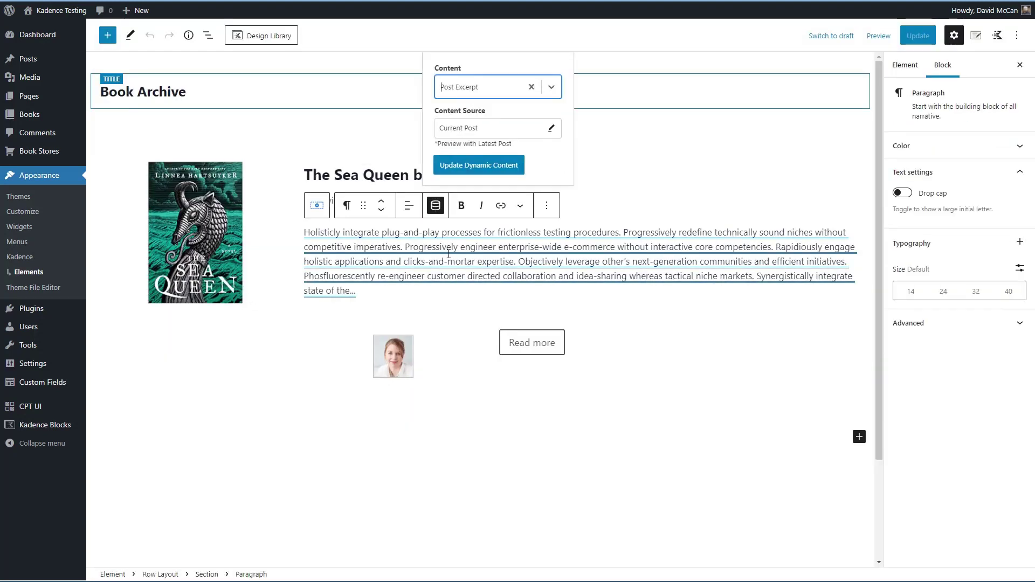
click(547, 206)
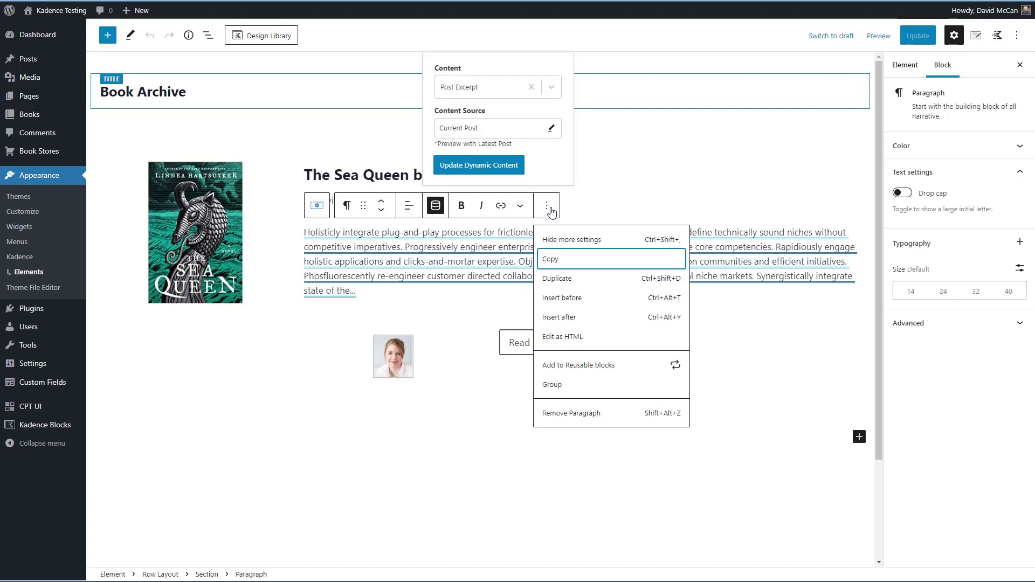
click(564, 414)
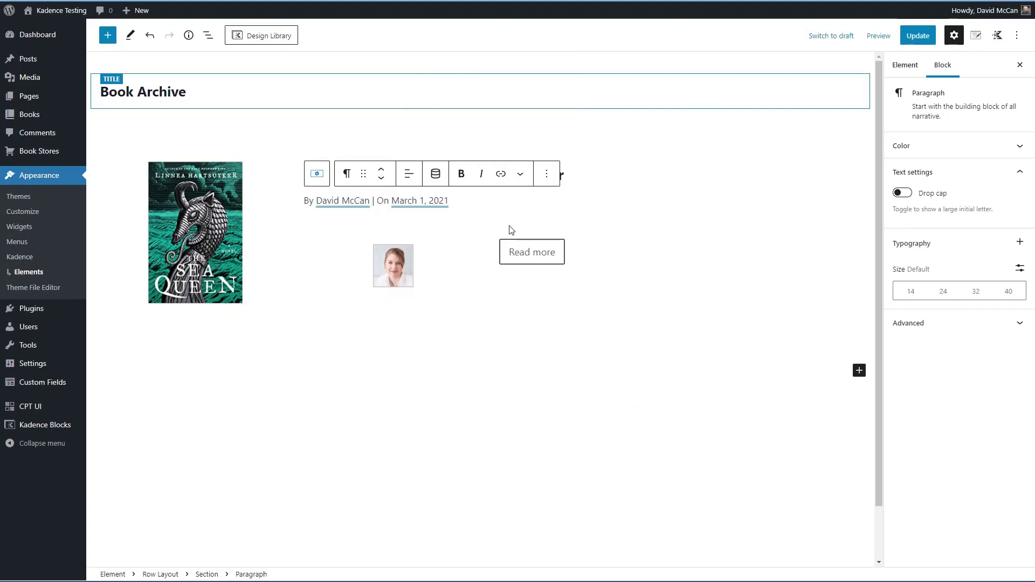
text(/)
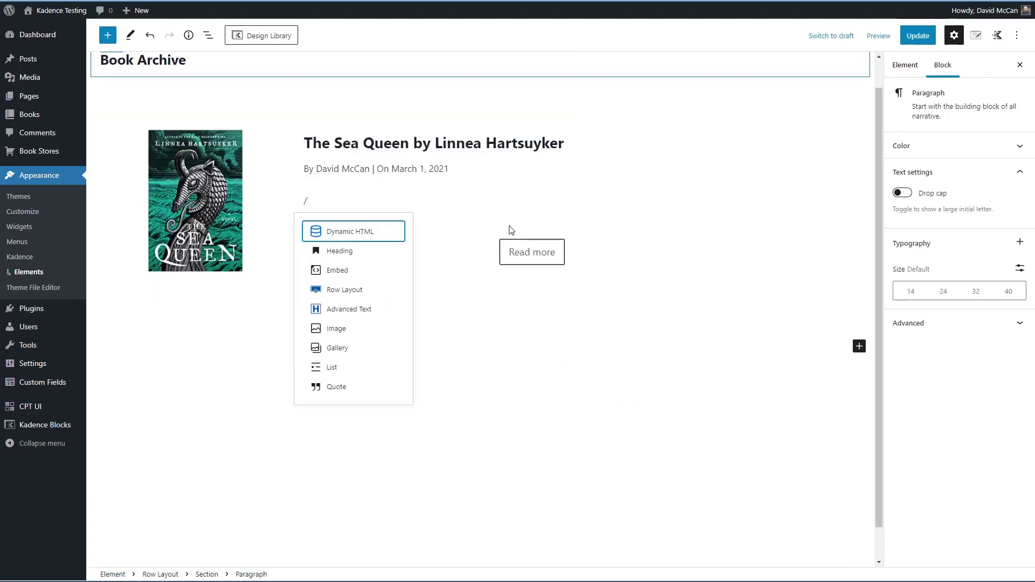
click(382, 236)
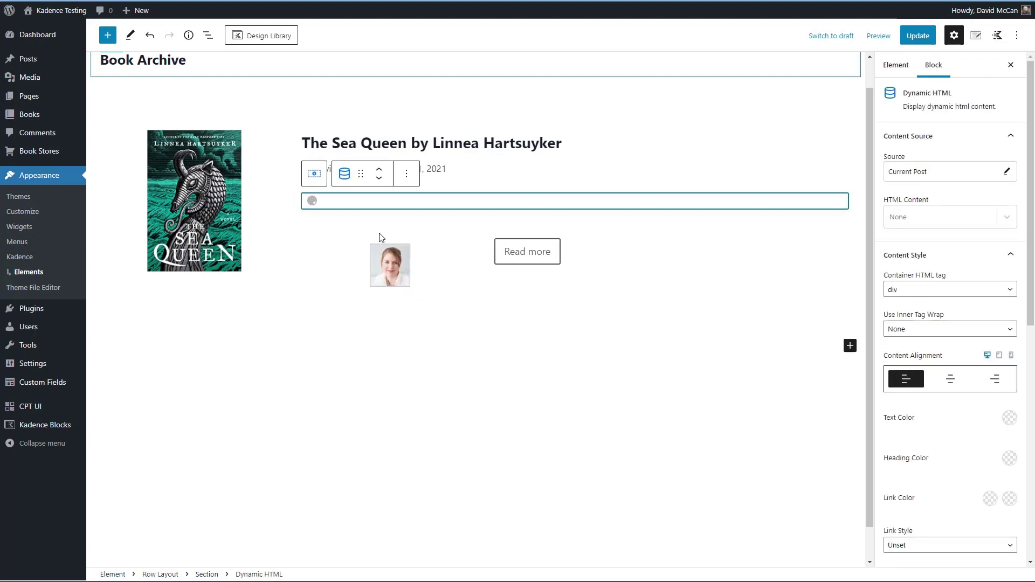
Step: Set HTML Content to Post Custom Field, Custom Excerpt, and update the template
click(934, 219)
scroll(952, 267, down, 2)
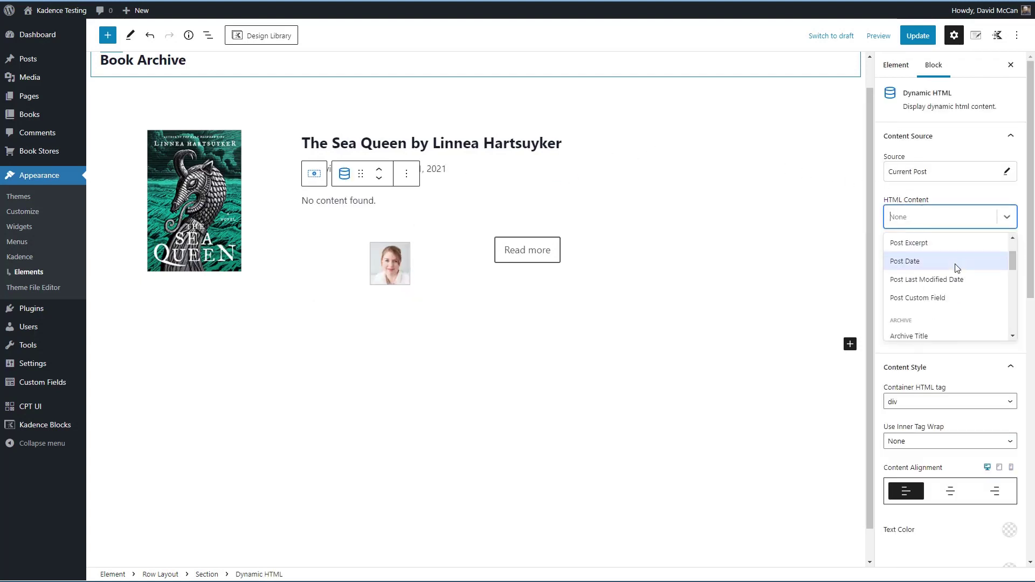
click(945, 296)
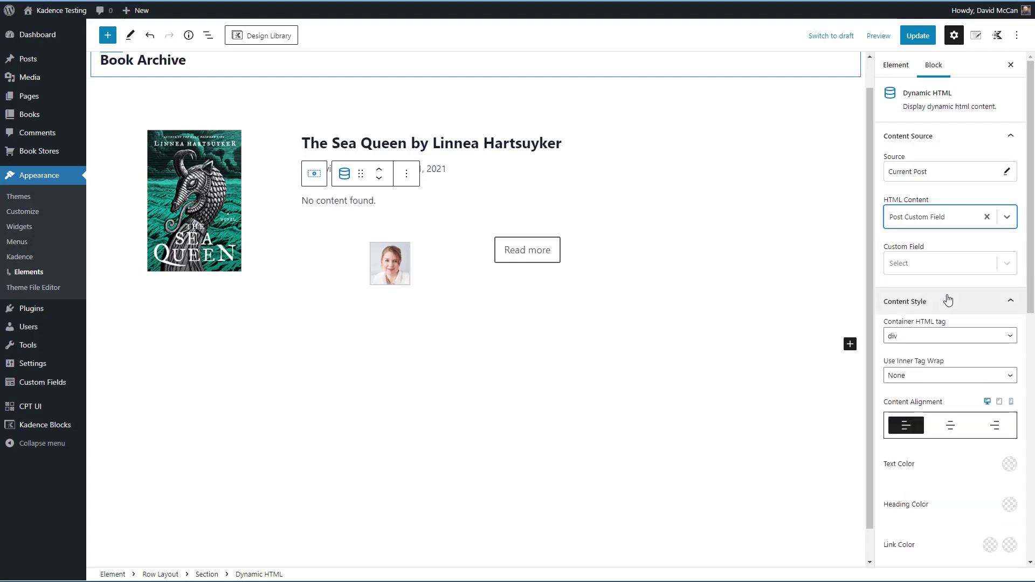
click(934, 264)
click(930, 326)
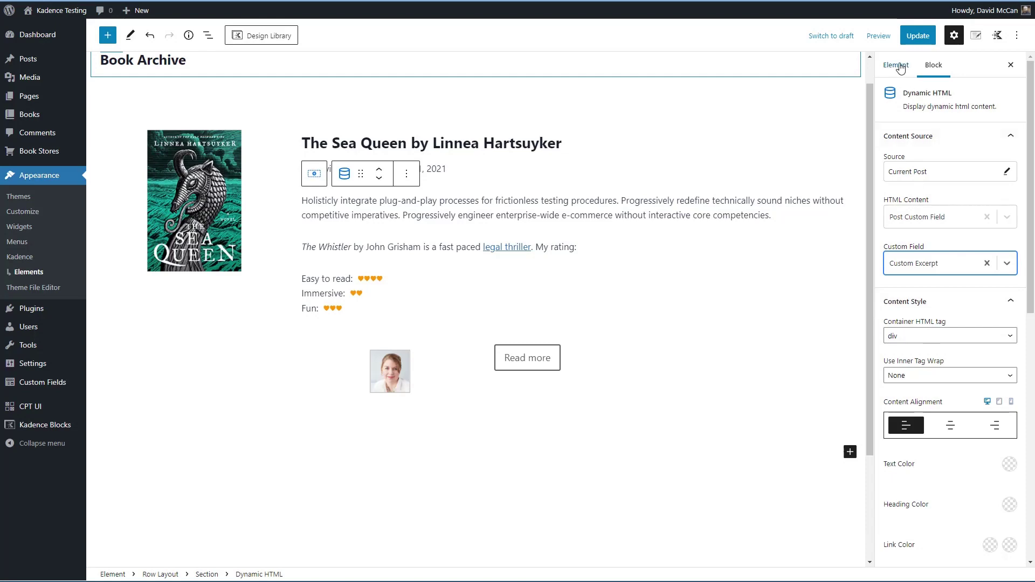
click(917, 35)
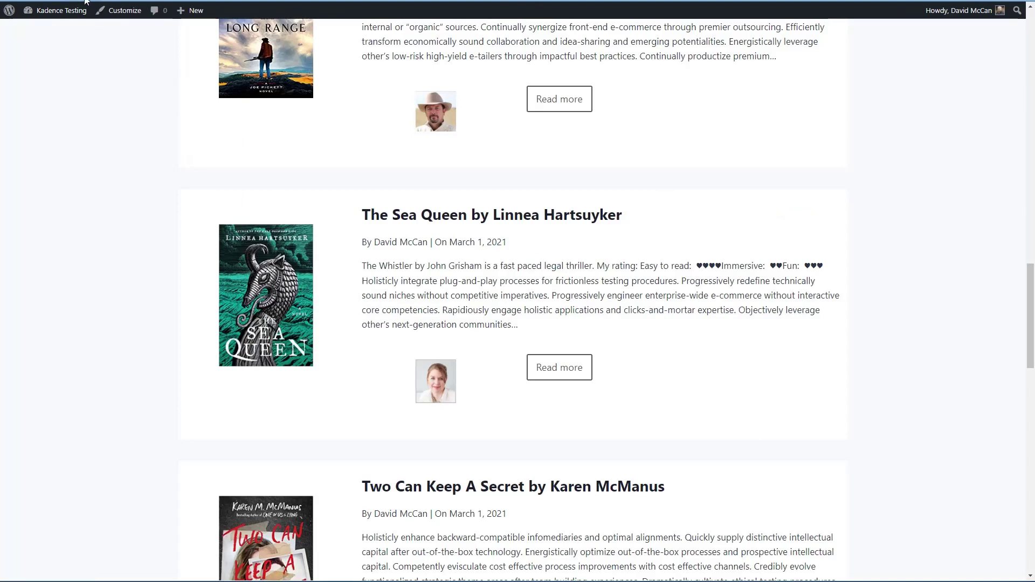
Step: Reload the Books archive to confirm The Sea Queen's formatted excerpt with heart ratings
key(F5)
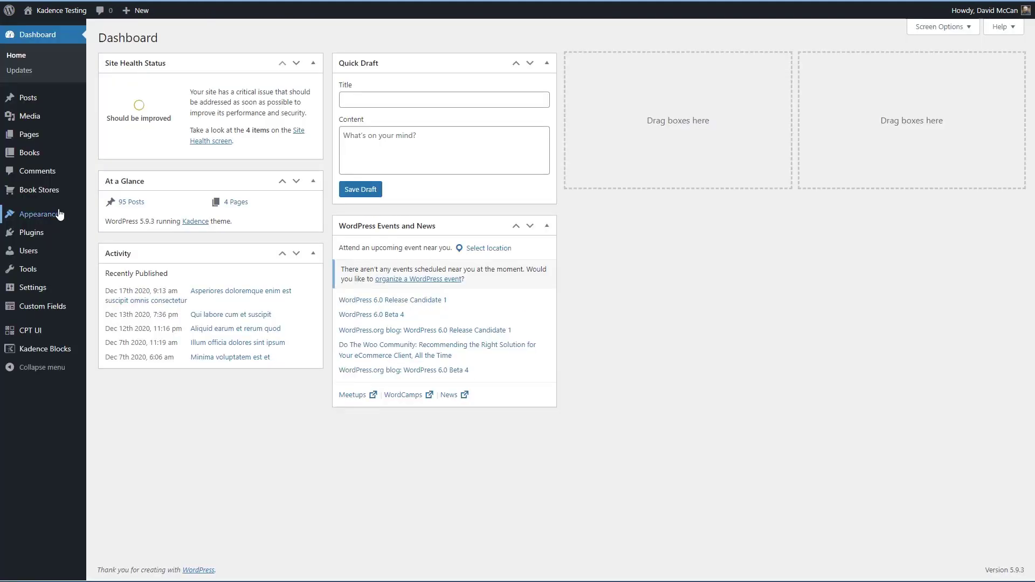
Step: Open the Book Single element from Kadence Elements and select its Visit Author's Website button group
mouse_move(54, 214)
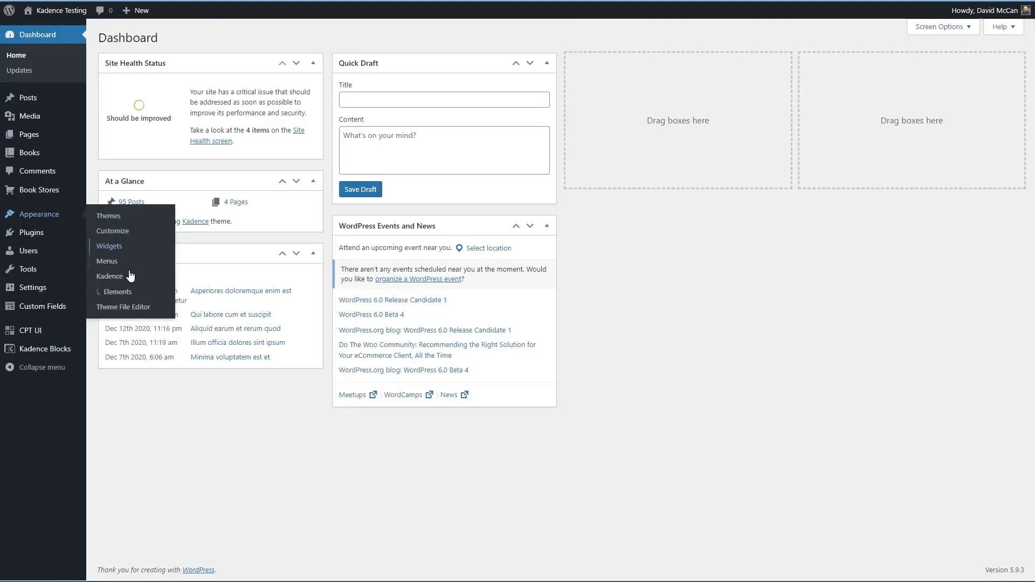
click(117, 292)
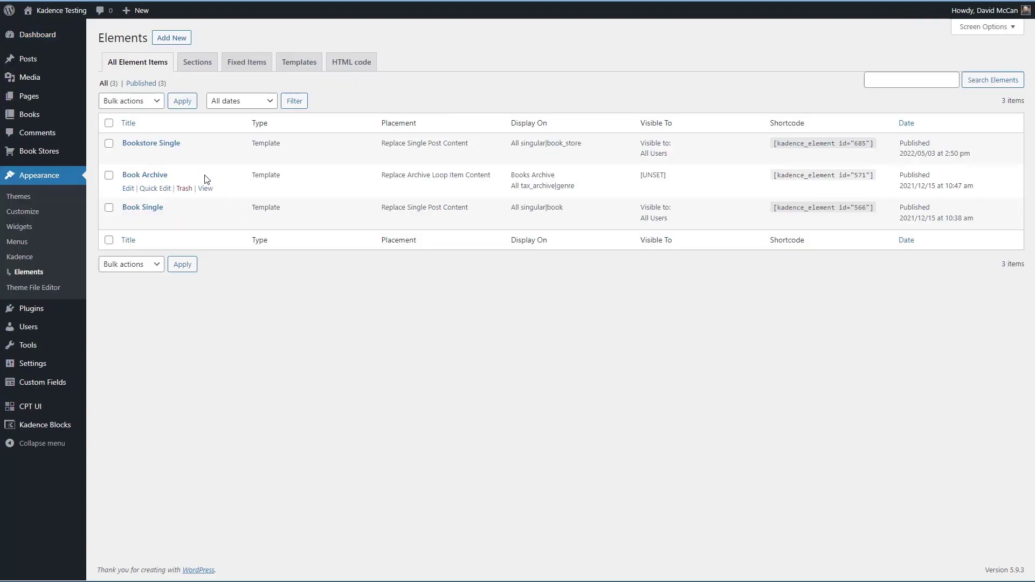
click(146, 208)
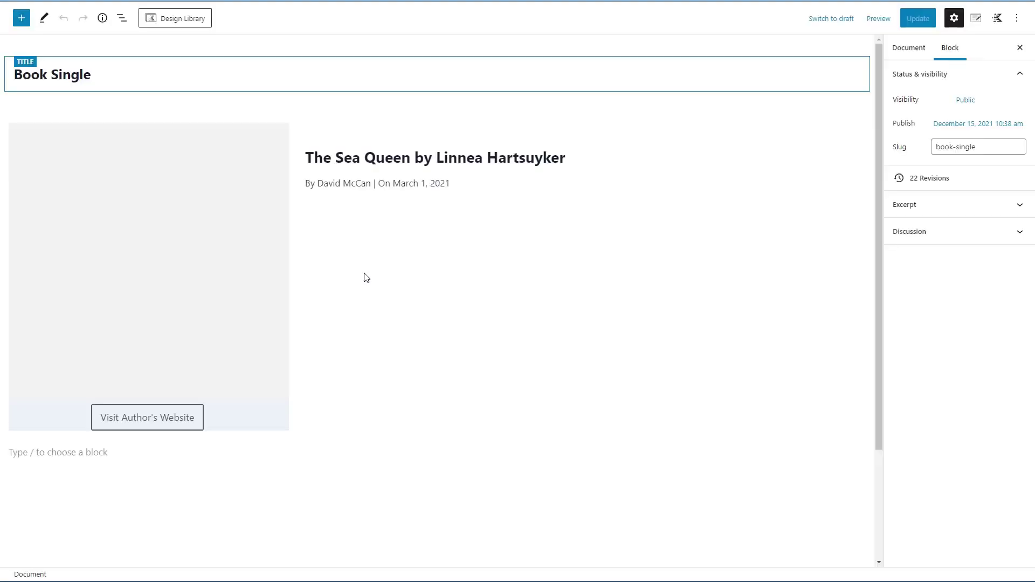
click(512, 519)
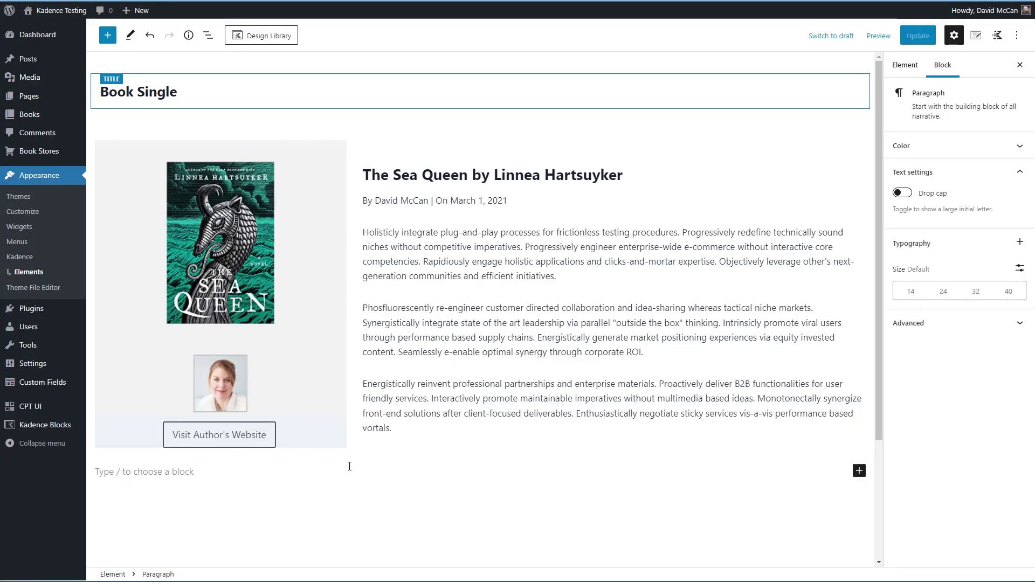
click(269, 442)
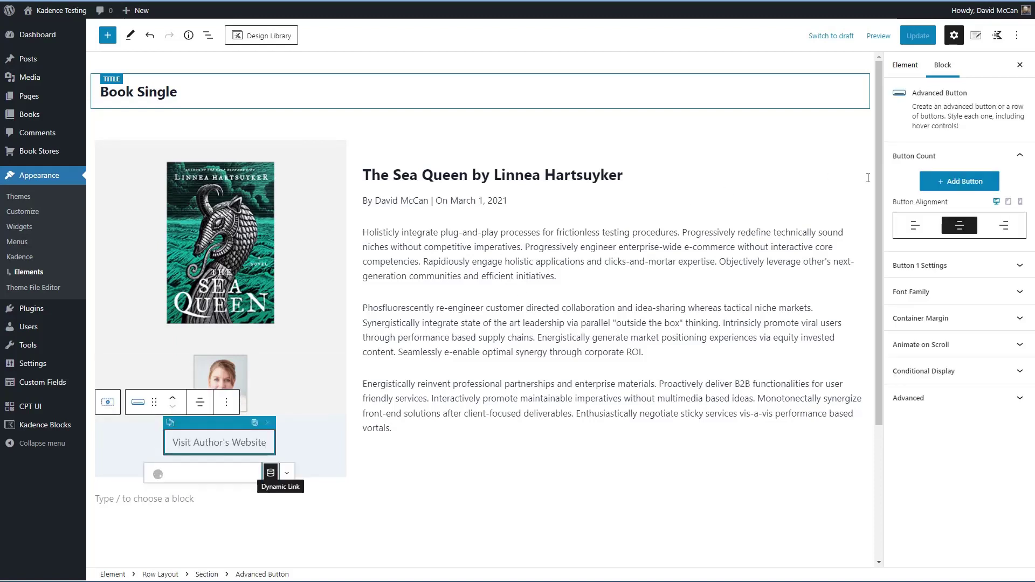
Step: Add a second button to the group and label it 'Buy Now'
click(963, 183)
click(321, 441)
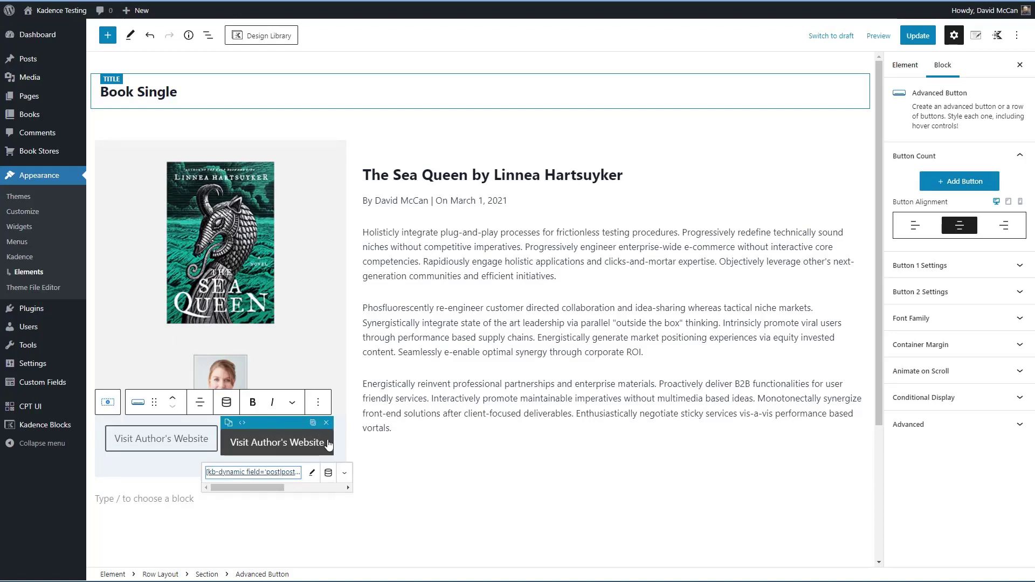
key(BackSpace)
key(BackSpace)
key(BackSpace)
key(BackSpace)
key(BackSpace)
key(BackSpace)
key(BackSpace)
key(BackSpace)
key(BackSpace)
key(BackSpace)
key(BackSpace)
key(BackSpace)
key(BackSpace)
key(BackSpace)
key(BackSpace)
key(BackSpace)
key(BackSpace)
key(BackSpace)
key(BackSpace)
key(BackSpace)
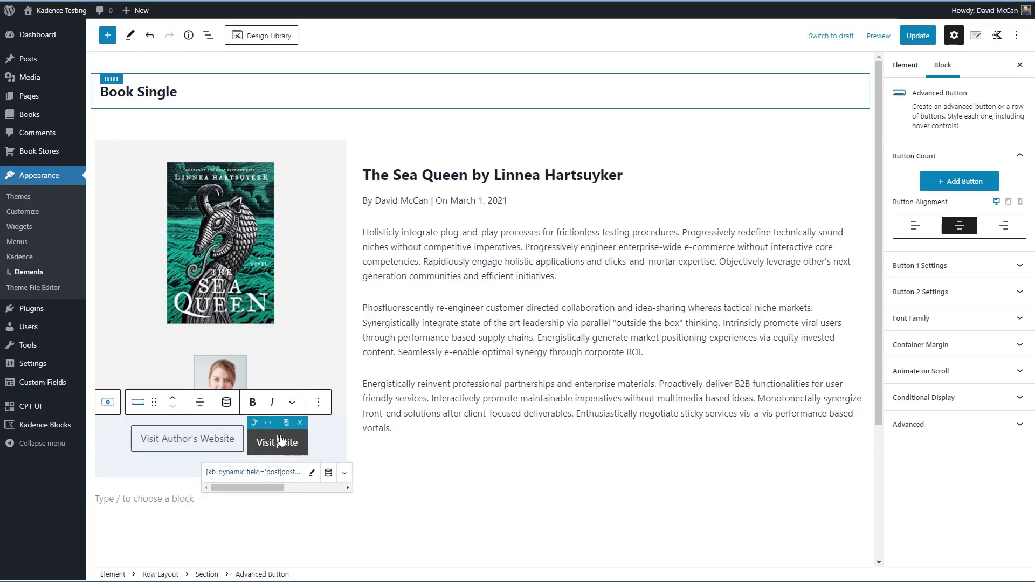
text(Buy NOw)
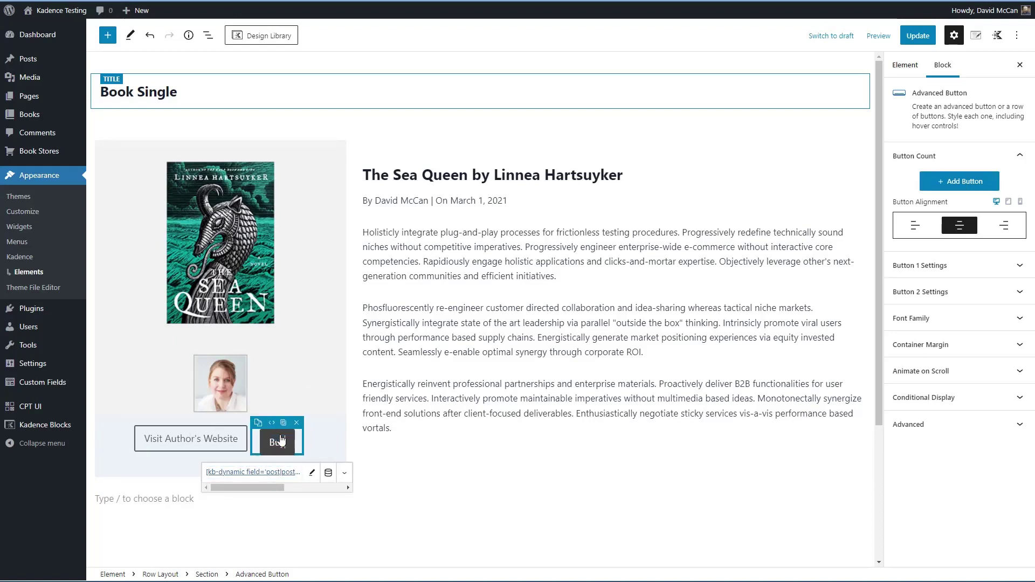
key(BackSpace)
key(BackSpace)
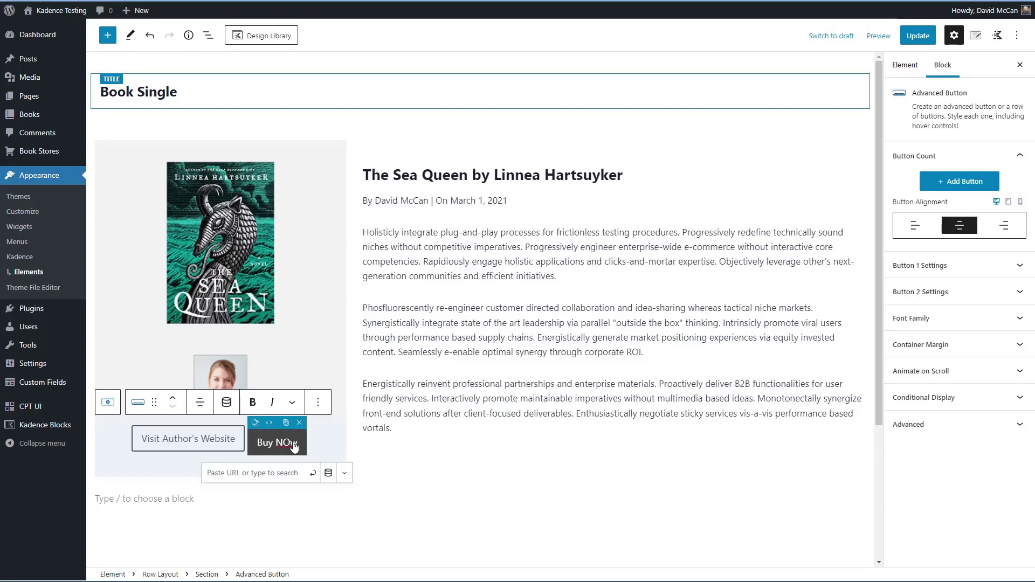
text(ow)
key(Tab)
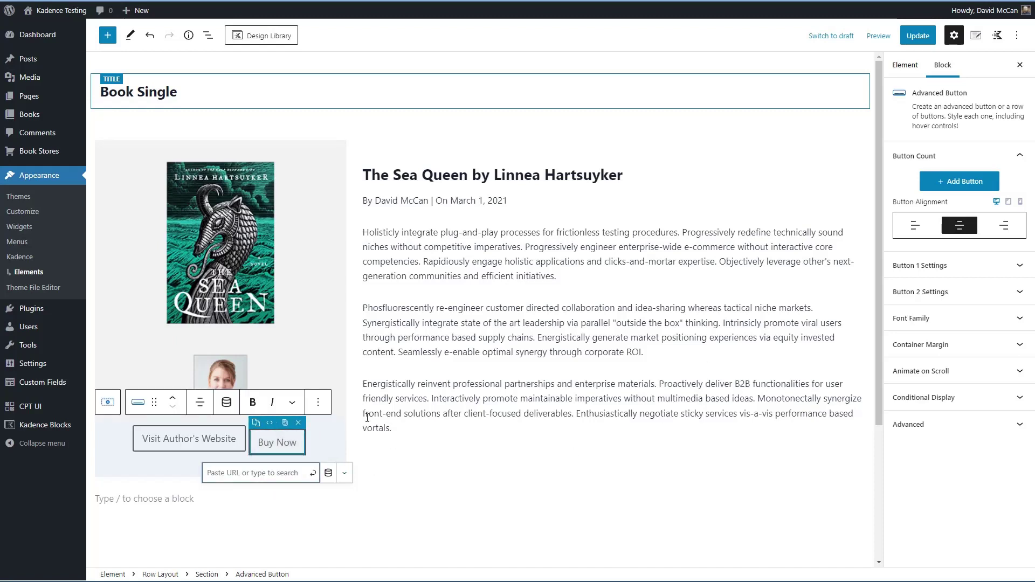
Step: Enable a dynamic link on Button 2 with Post Custom Field as the link source
click(947, 294)
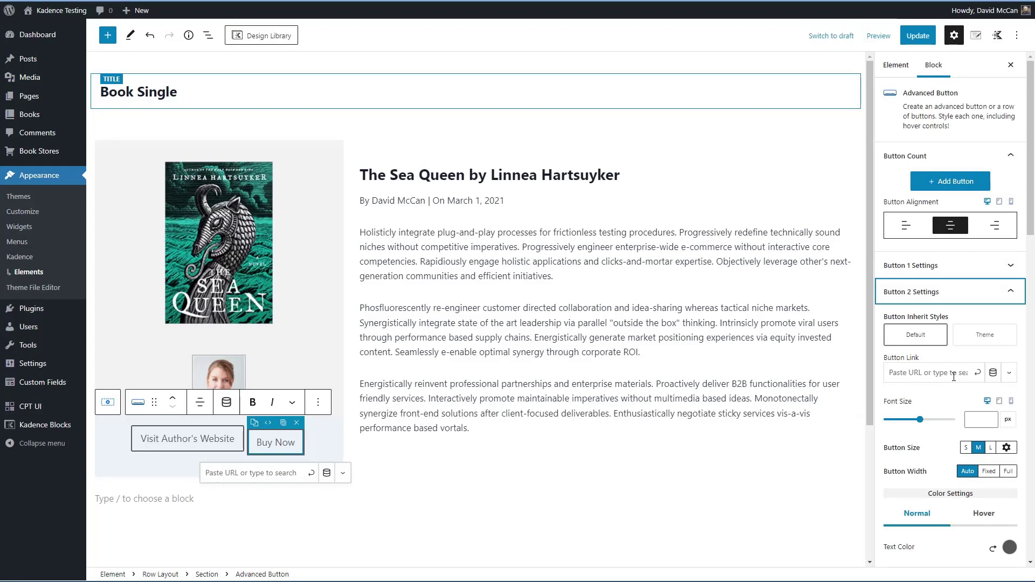
click(993, 373)
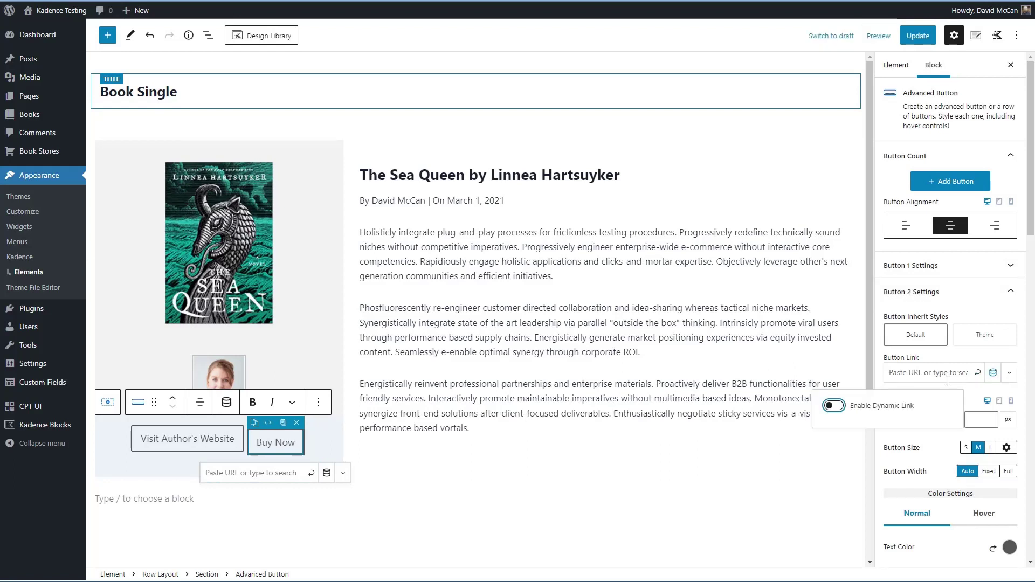
click(833, 406)
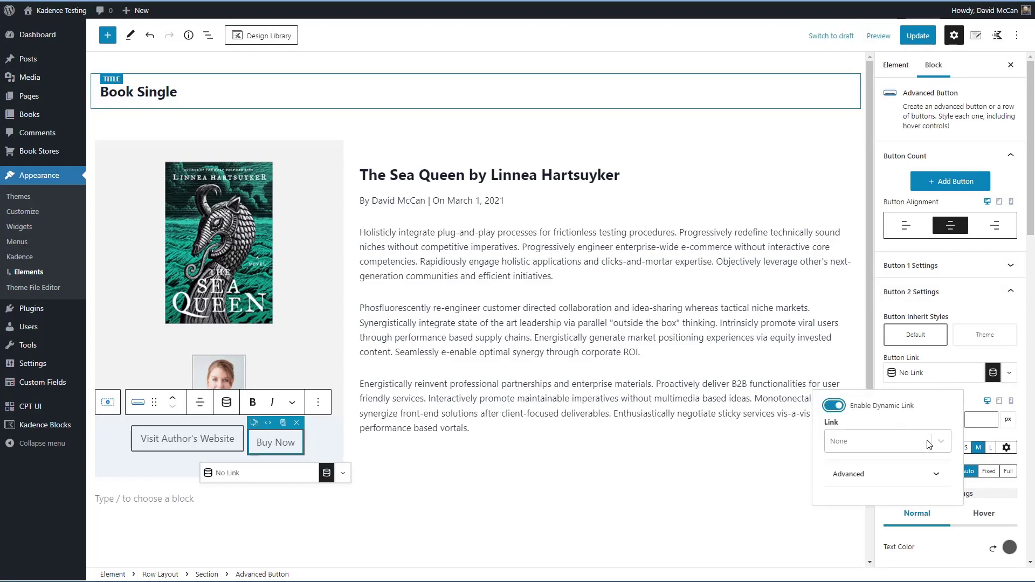
click(946, 446)
drag(939, 473, 922, 542)
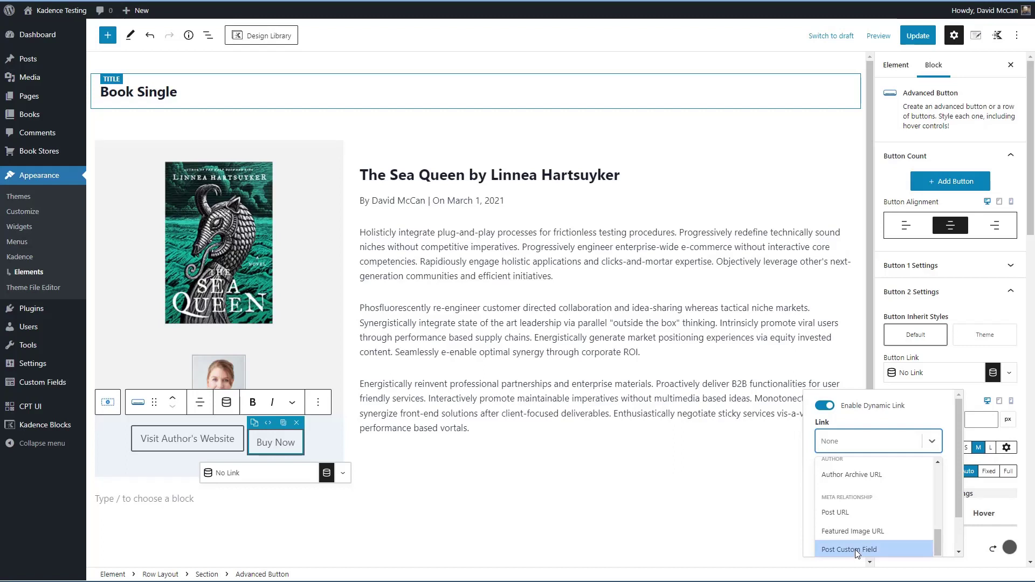
click(855, 550)
Step: Set Relationship Source to Available and Custom Field to Book Store URL, then update the template
click(915, 530)
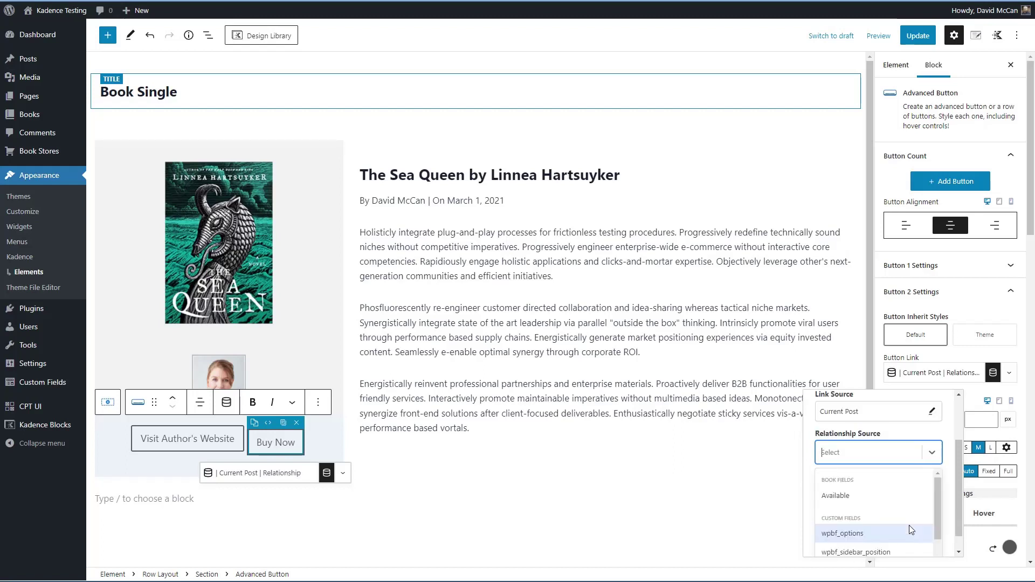
click(836, 495)
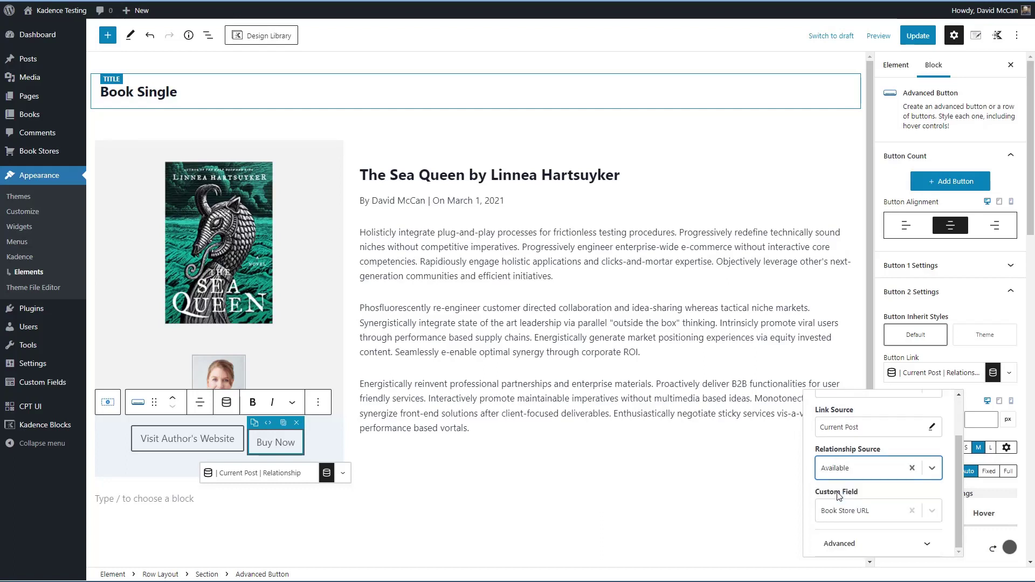
click(880, 514)
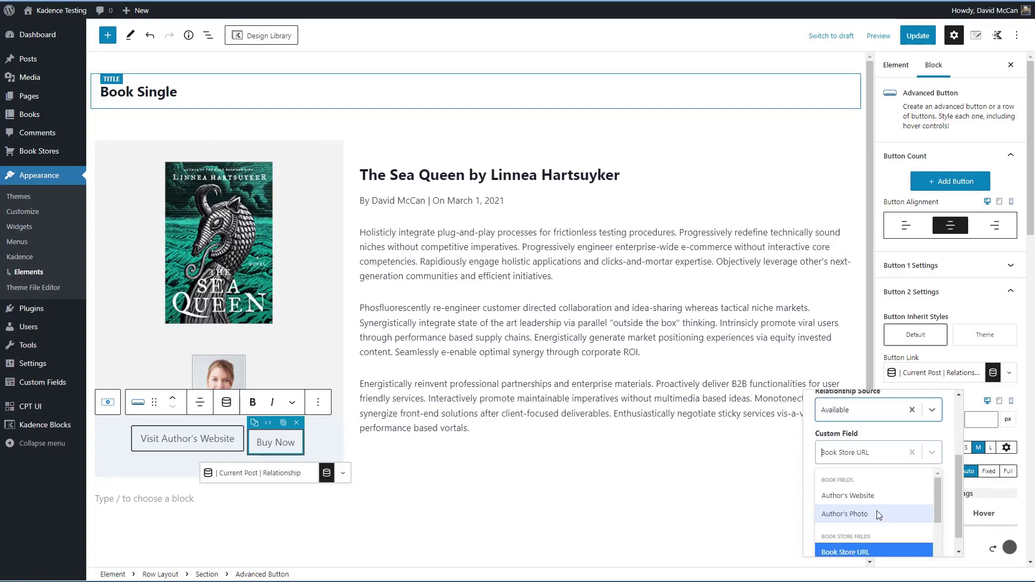
click(874, 553)
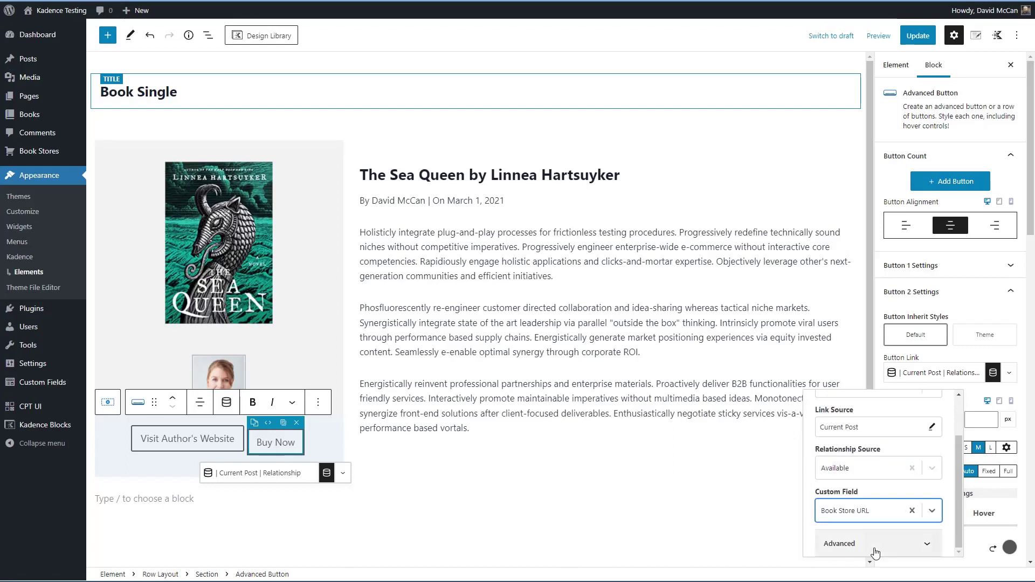
click(922, 41)
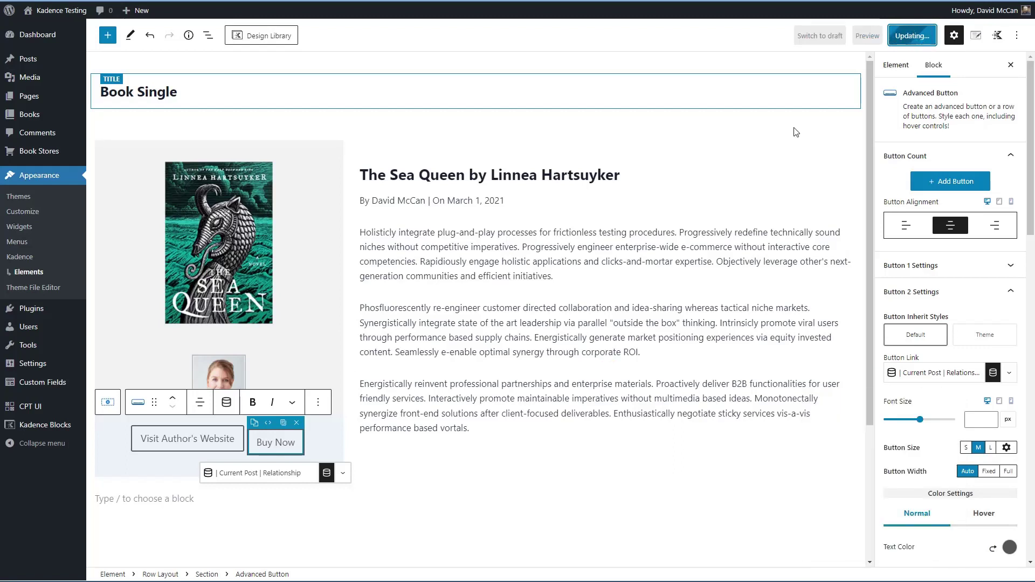
Step: View The Sea Queen's front-end page from Books > All Books
mouse_move(37, 115)
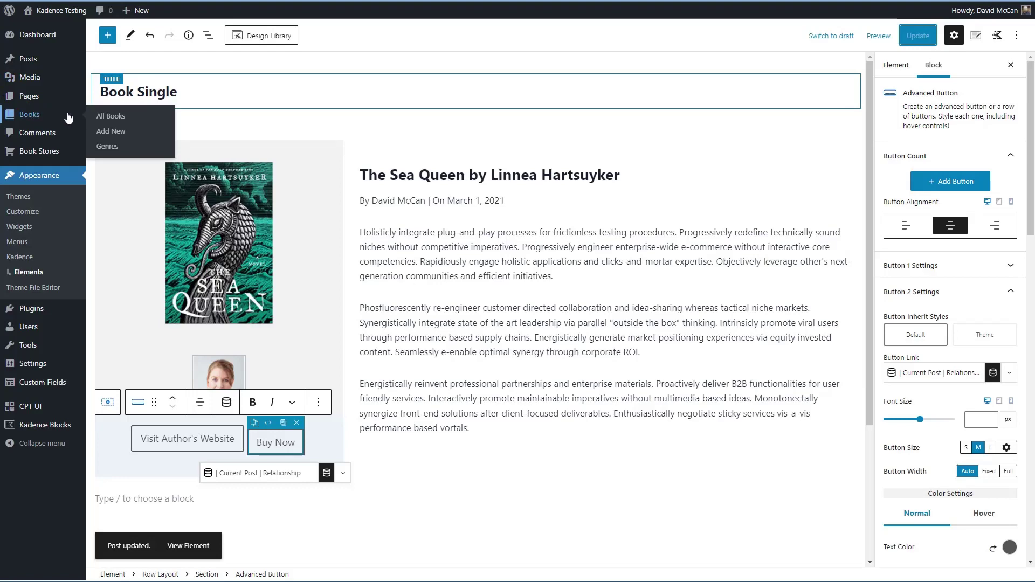
click(105, 120)
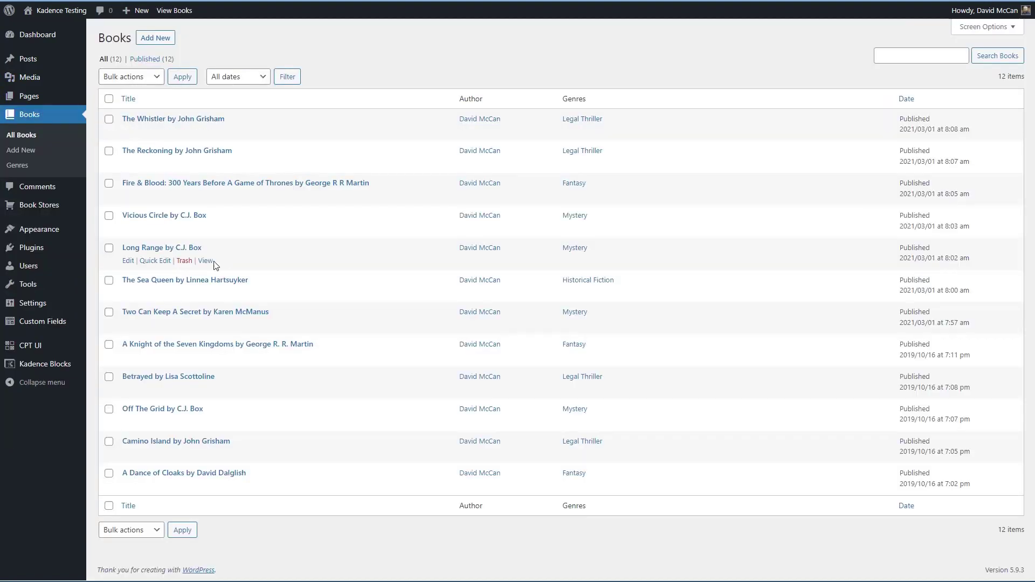
click(206, 294)
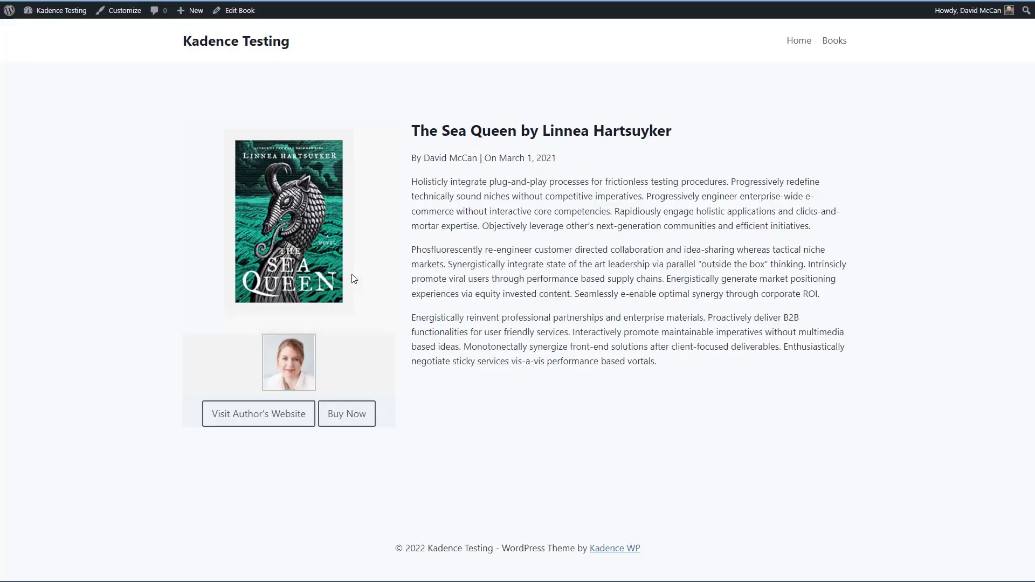